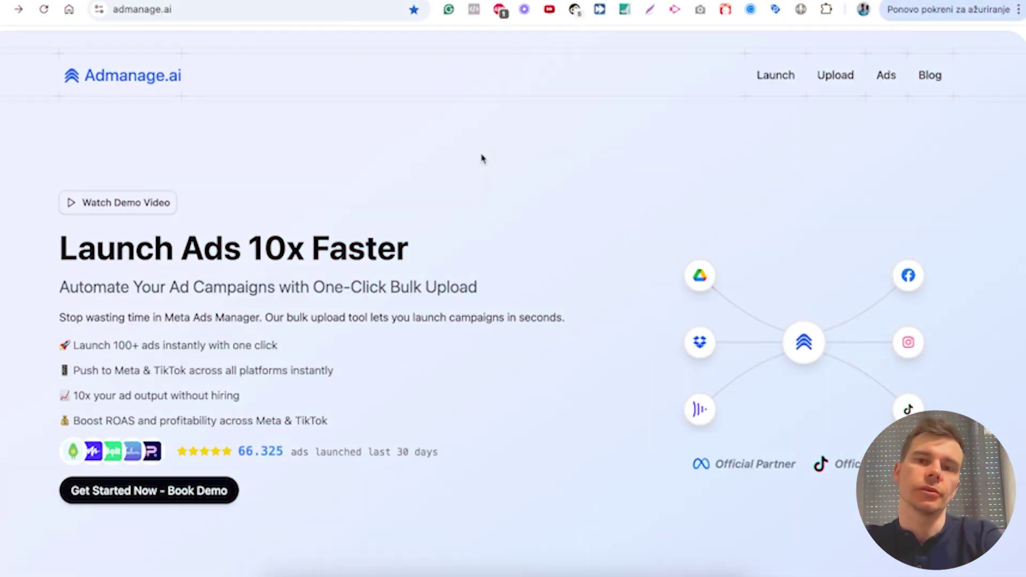
- Upload the RWDC April_8 9x16 and 1x1 and April_1 1x1 and 9x16 image files
click(836, 77)
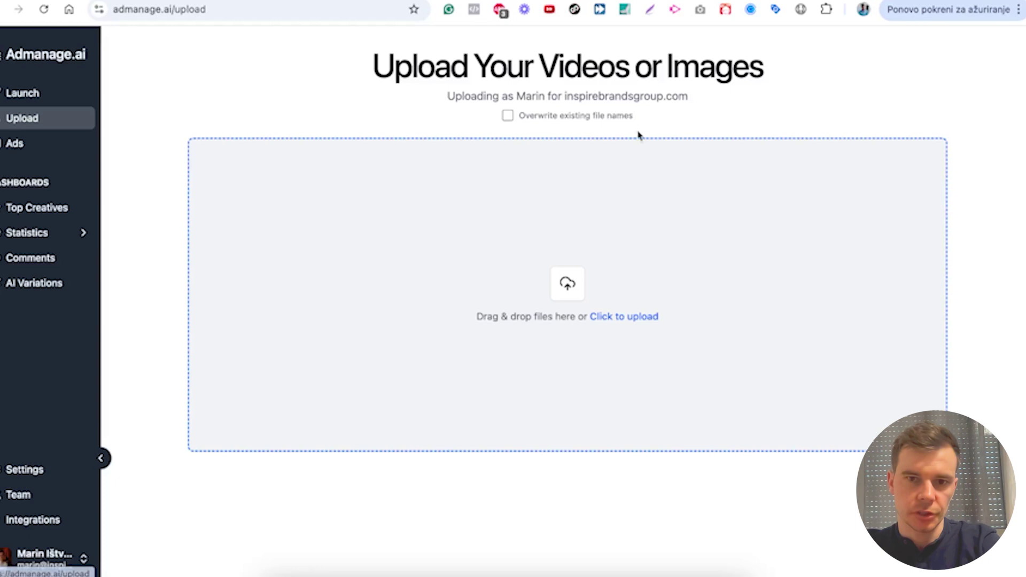
click(581, 218)
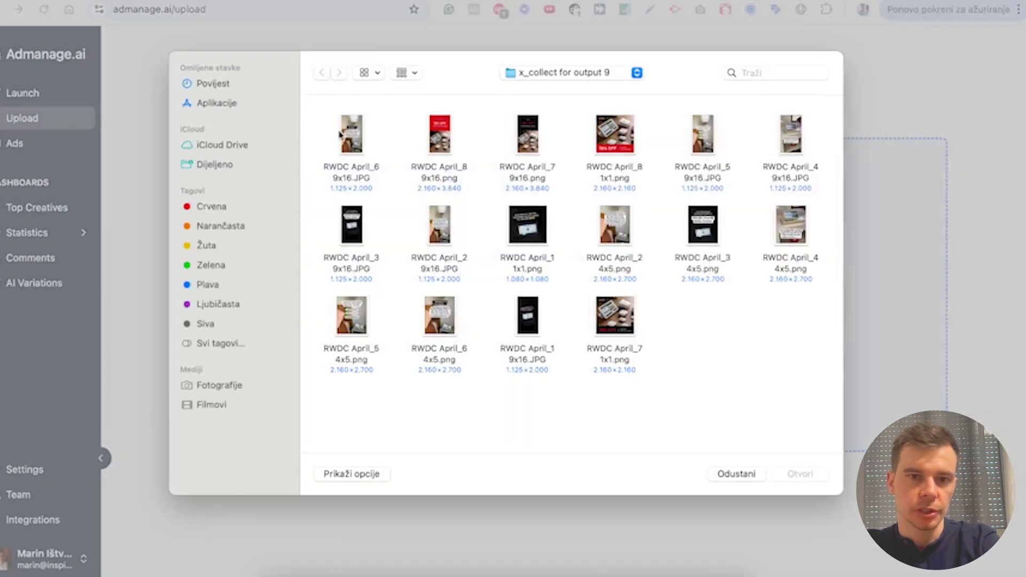
drag(330, 132, 636, 151)
super+click(639, 144)
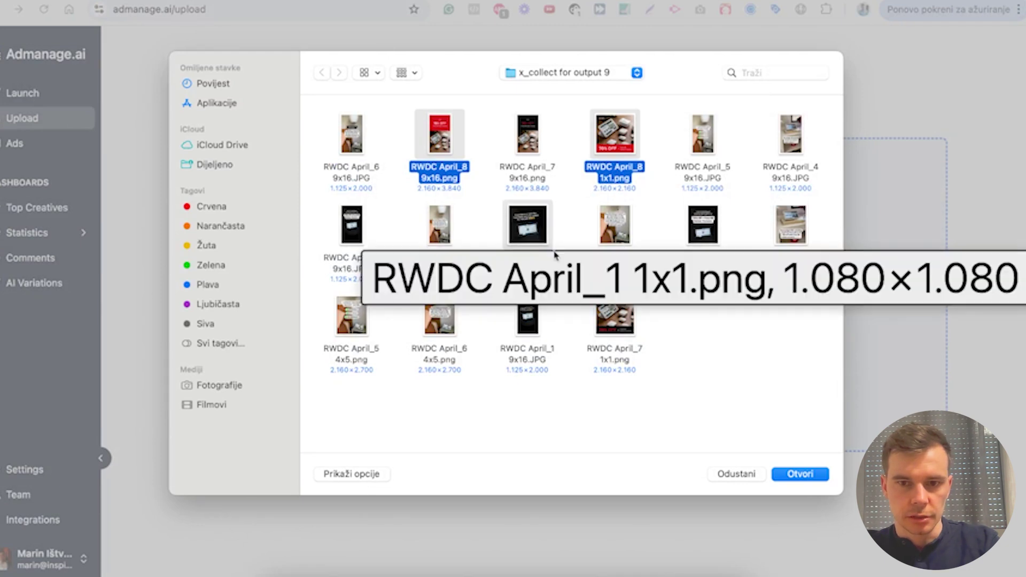
super+click(526, 230)
super+click(528, 318)
key(Return)
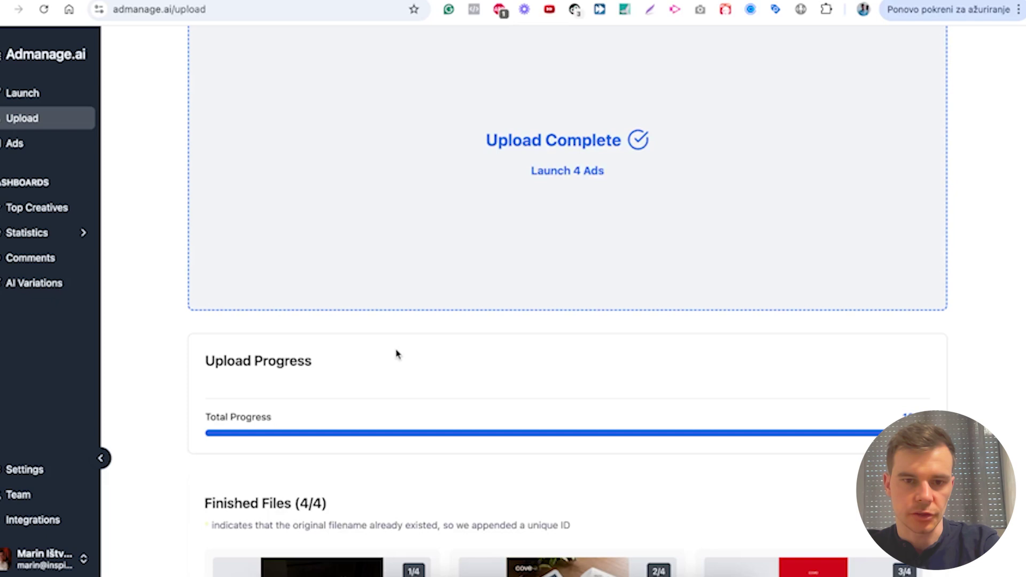
- Go to Integrations to view Google Drive, Notion, Dropbox and Frame.io media integrations
scroll(396, 353, up, 3)
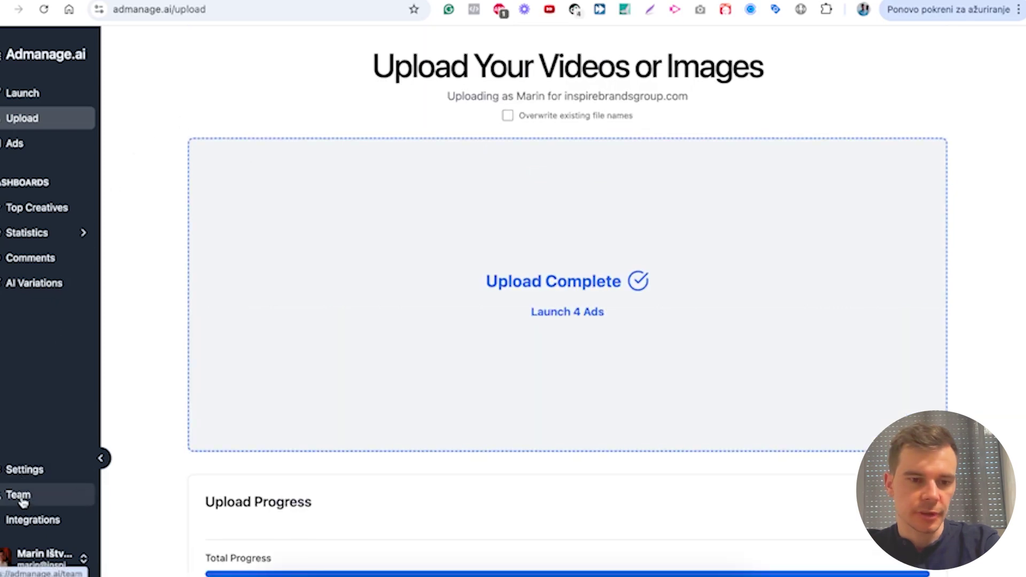
click(23, 518)
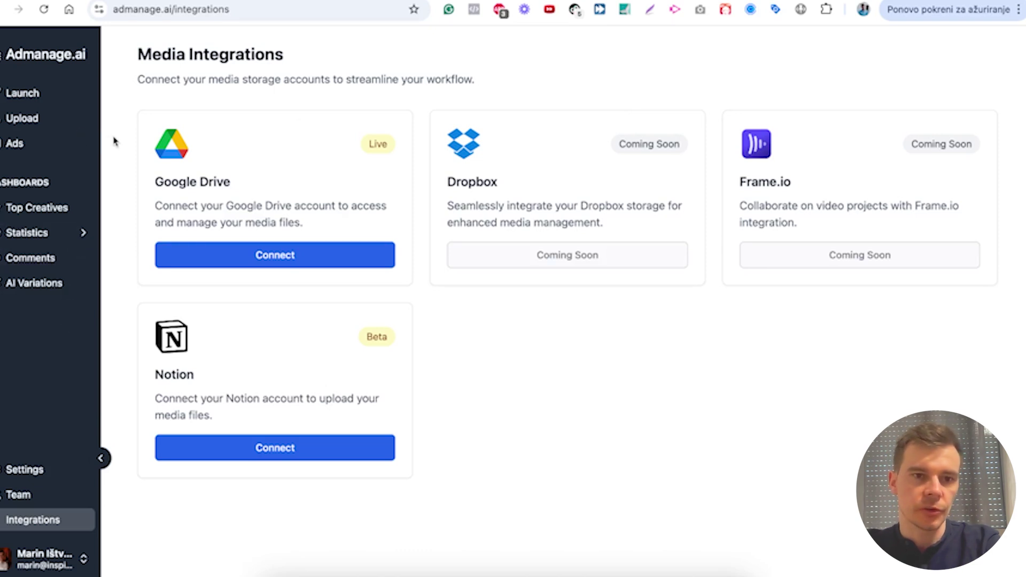
- Review the ad account's Settings: default ad copy, web links, ad profiles and Creative Enhancements
click(29, 470)
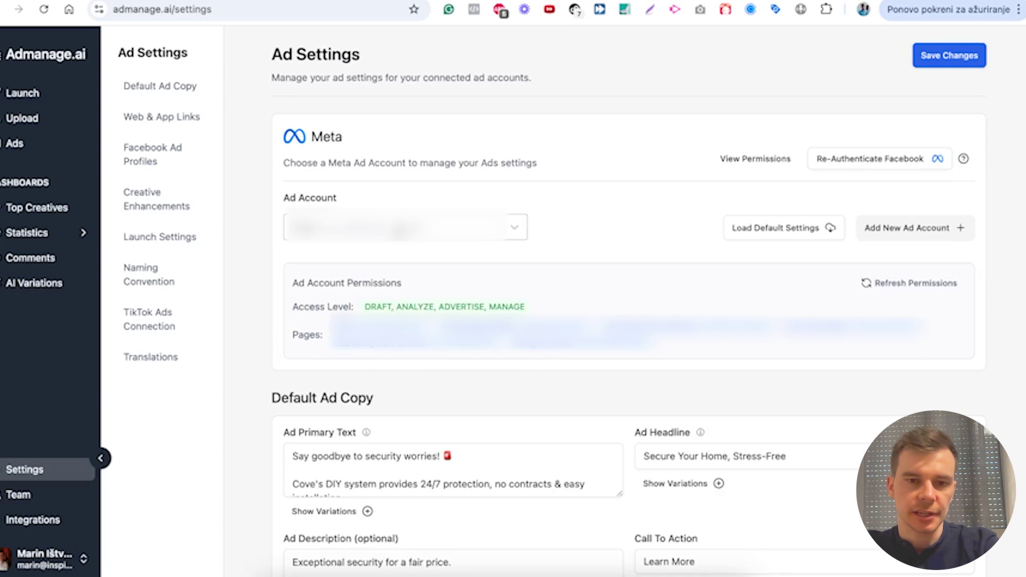
scroll(545, 238, down, 3)
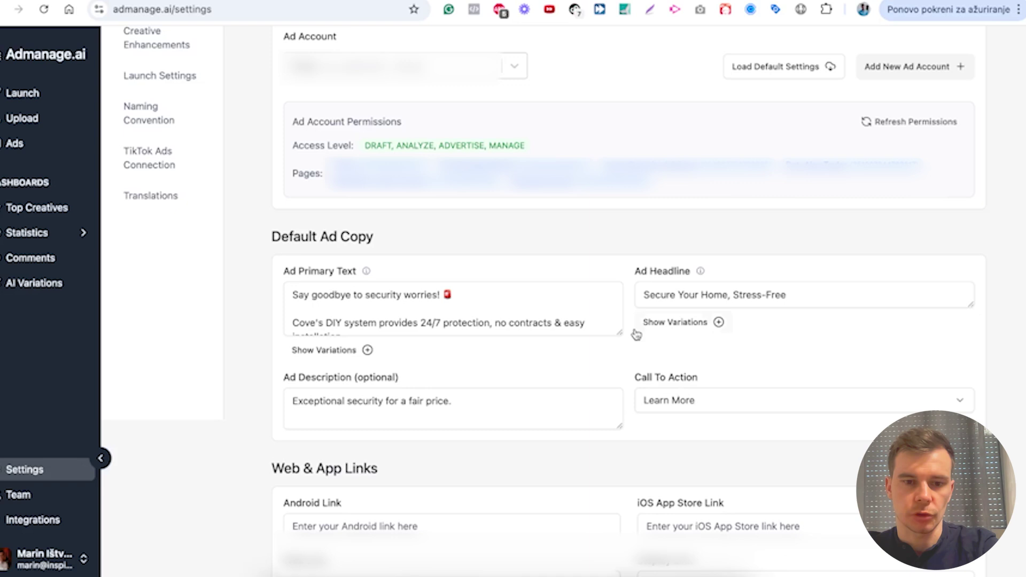
scroll(636, 335, down, 5)
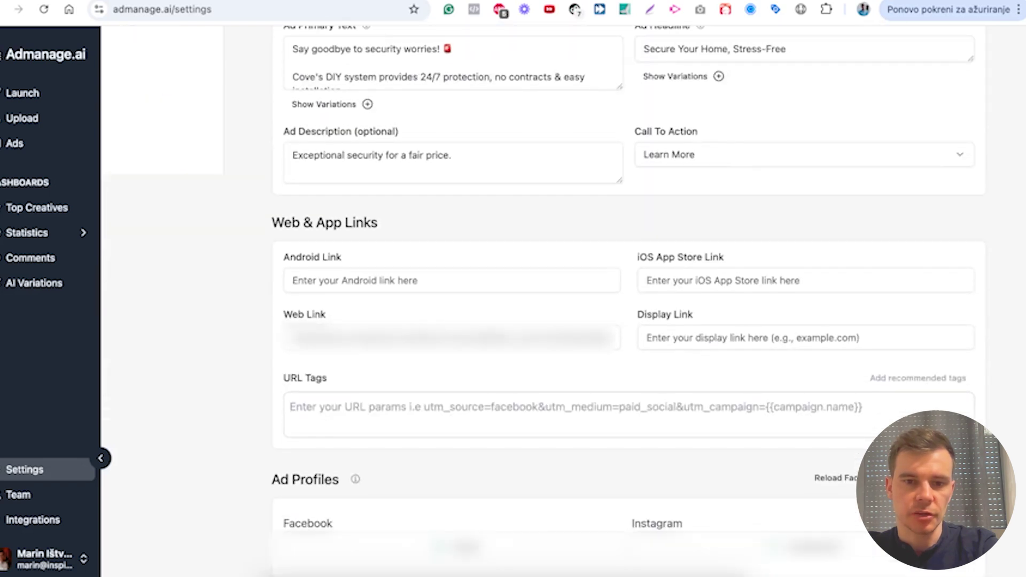
scroll(514, 301, down, 5)
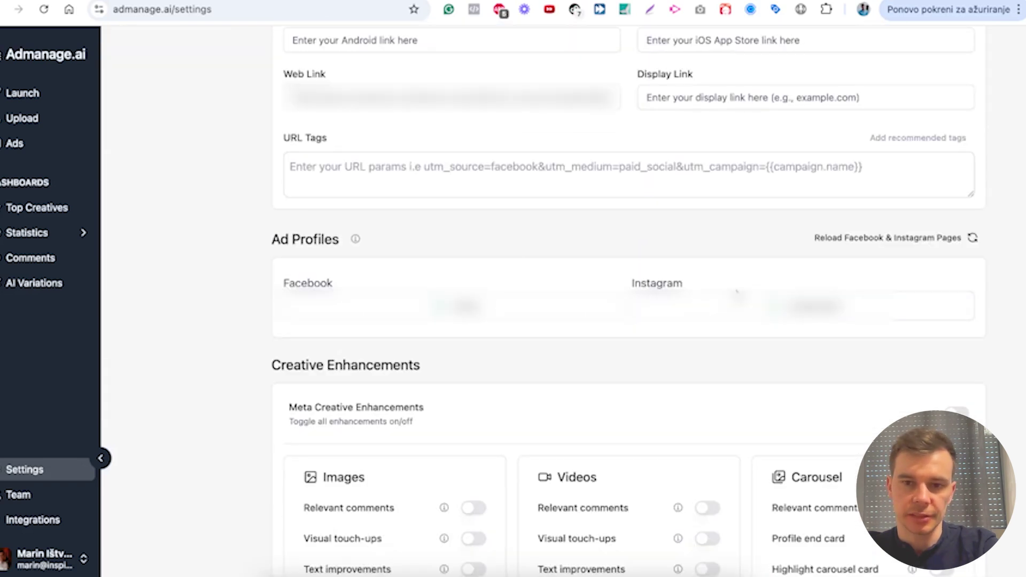
scroll(687, 249, down, 3)
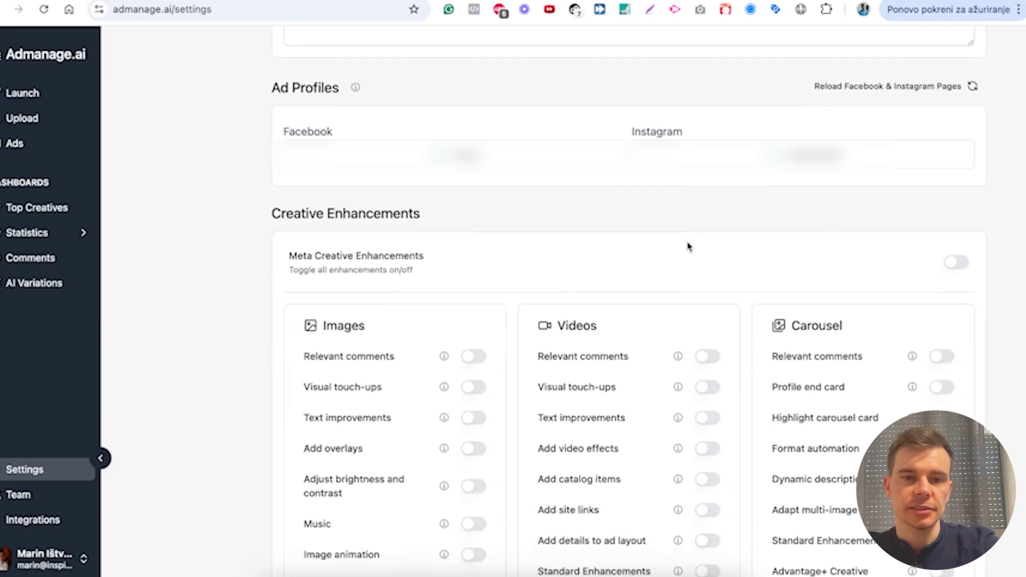
scroll(685, 248, up, 3)
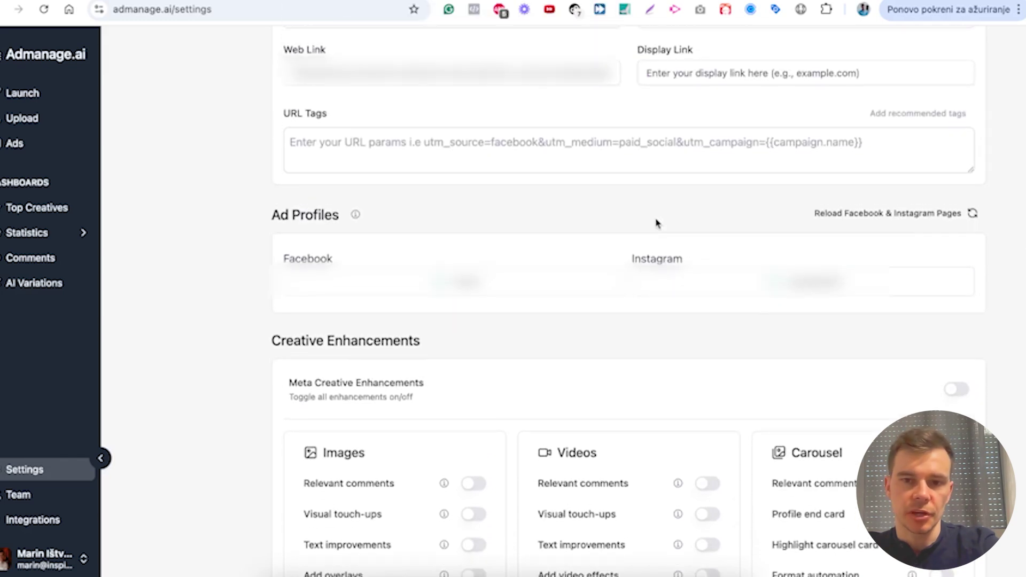
scroll(657, 223, up, 2)
scroll(663, 159, up, 3)
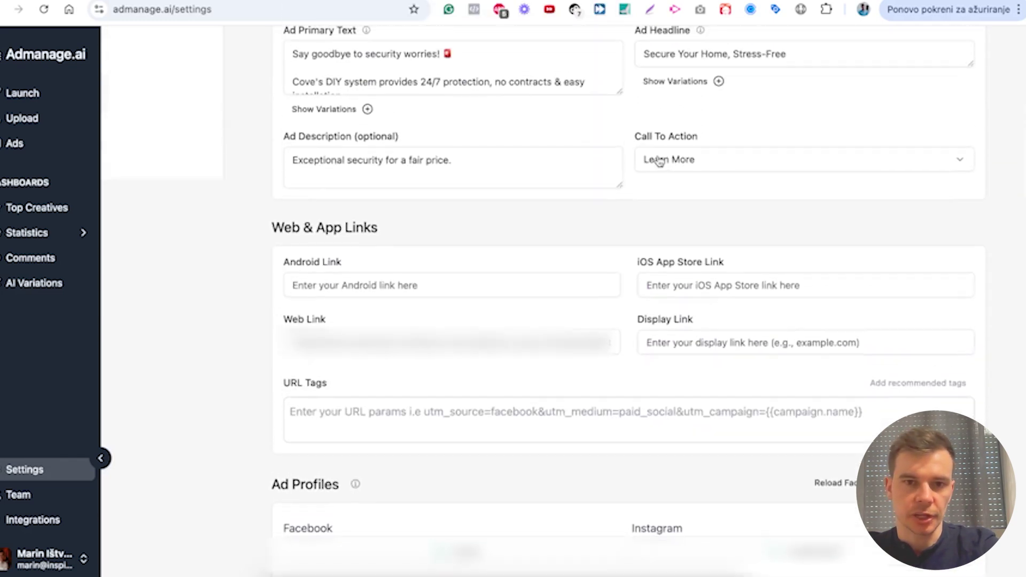
scroll(667, 222, down, 7)
scroll(667, 223, down, 2)
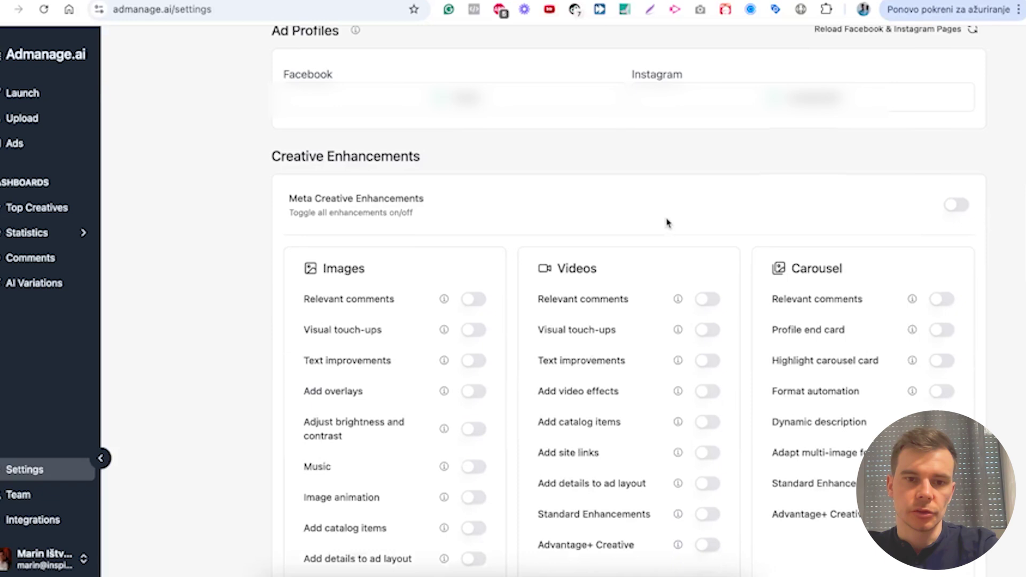
scroll(711, 222, down, 1)
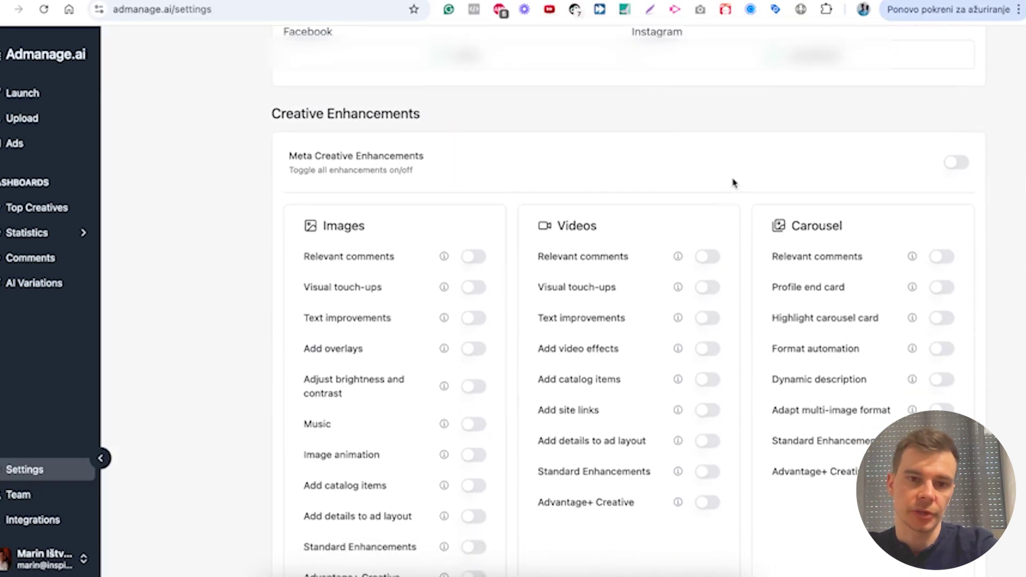
scroll(708, 183, down, 2)
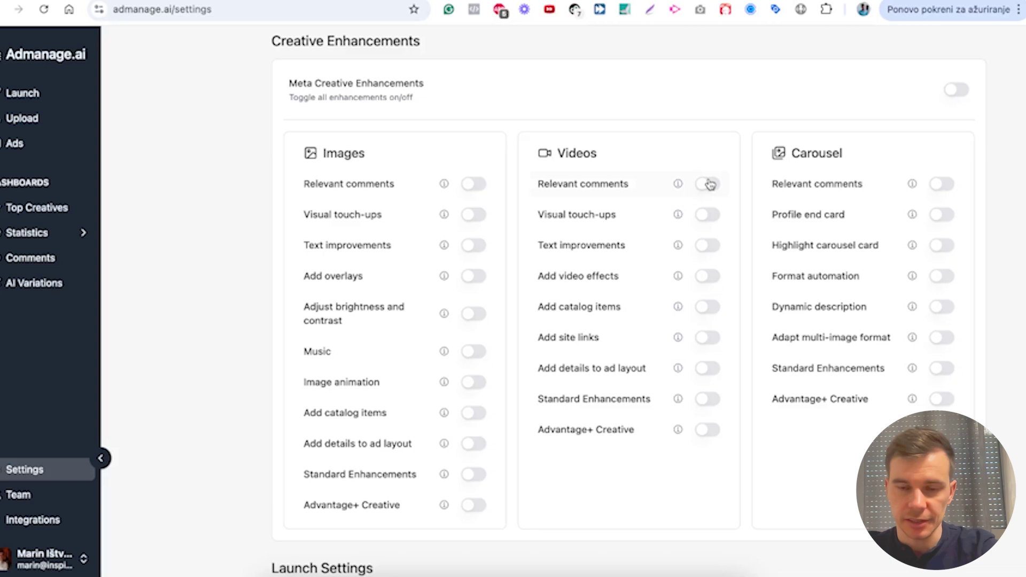
scroll(665, 350, down, 5)
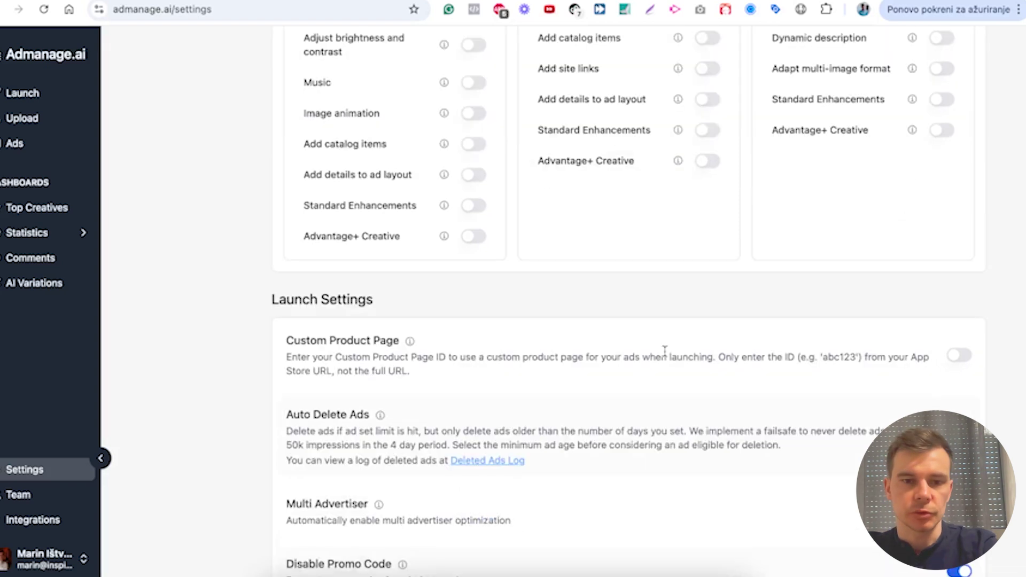
scroll(665, 350, down, 4)
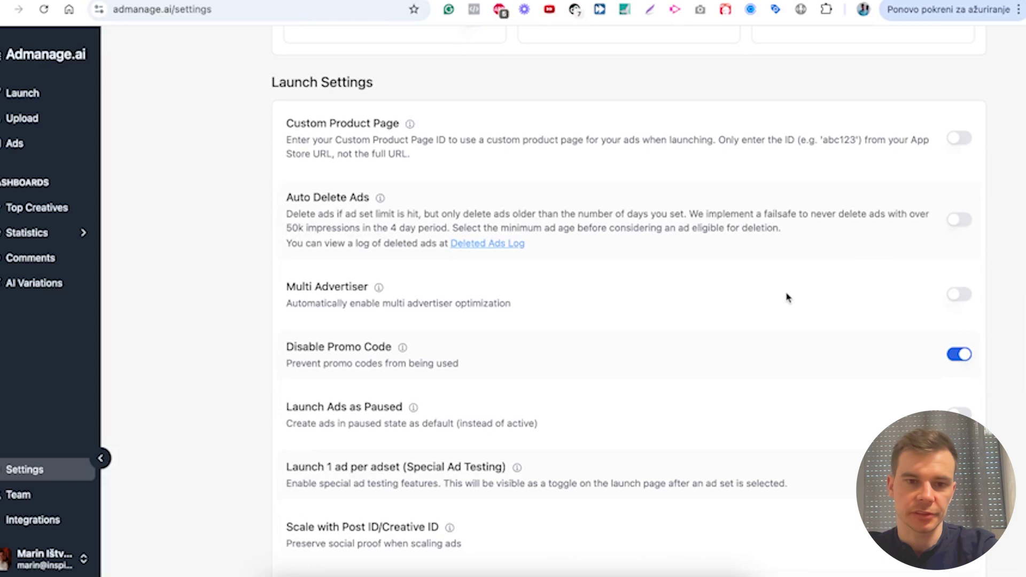
scroll(787, 296, down, 2)
scroll(787, 287, down, 2)
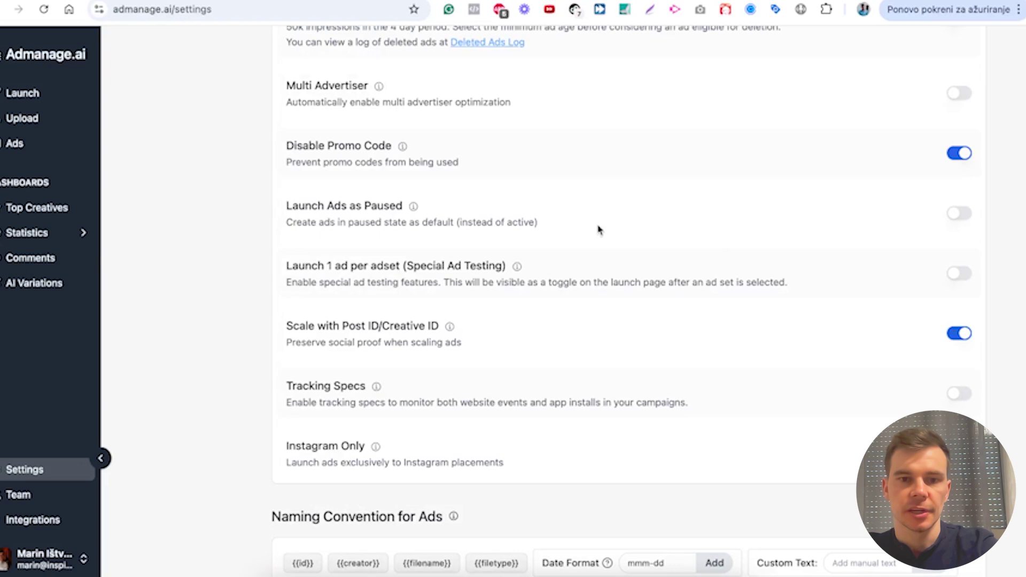
scroll(623, 245, down, 3)
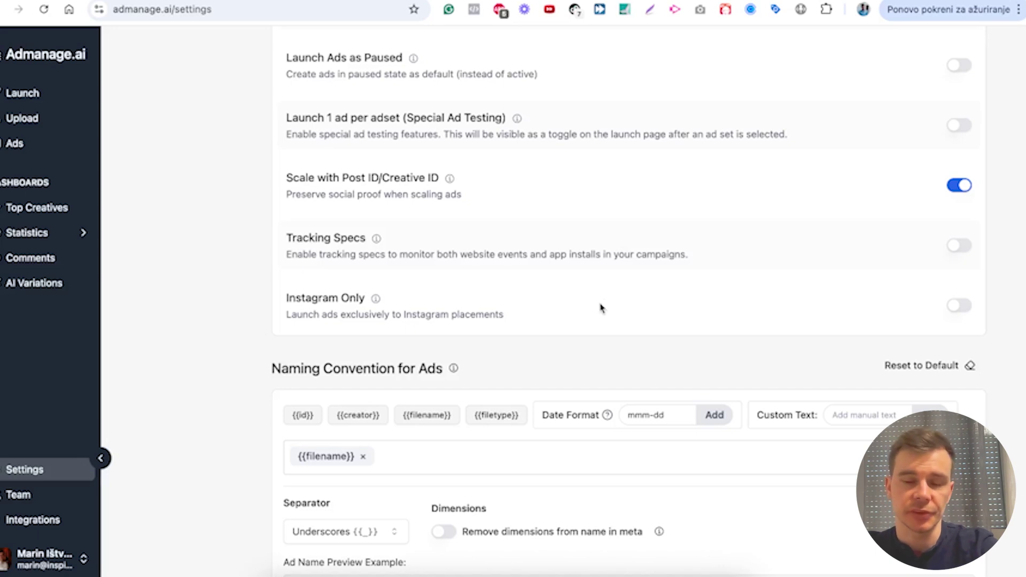
scroll(600, 308, down, 7)
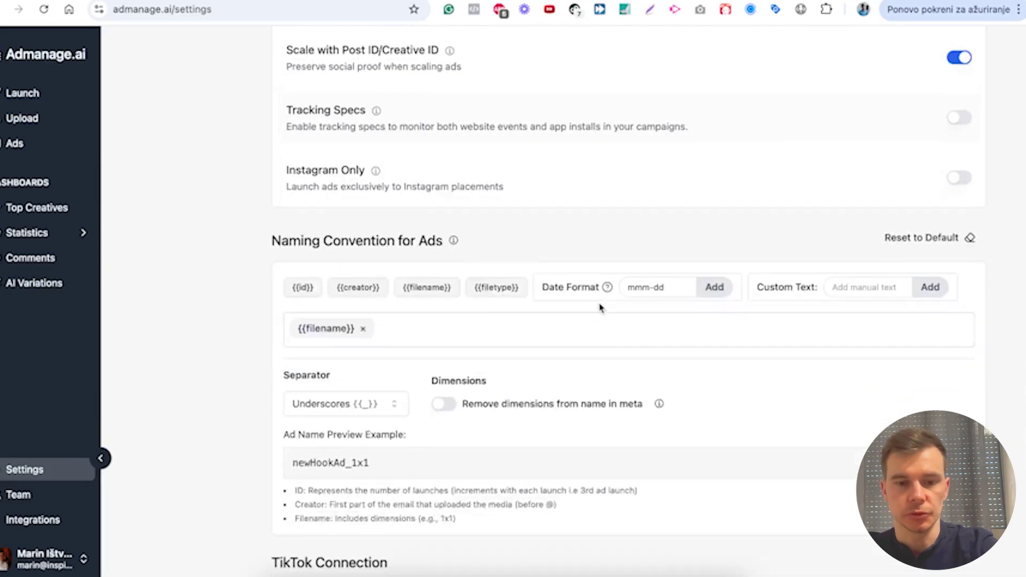
scroll(599, 306, up, 5)
scroll(600, 306, up, 10)
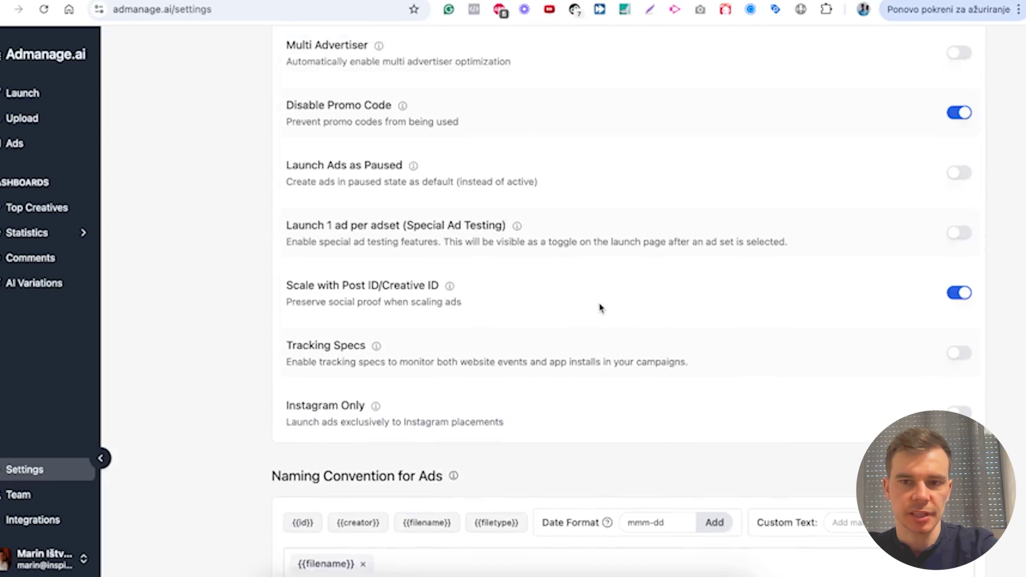
scroll(595, 289, up, 6)
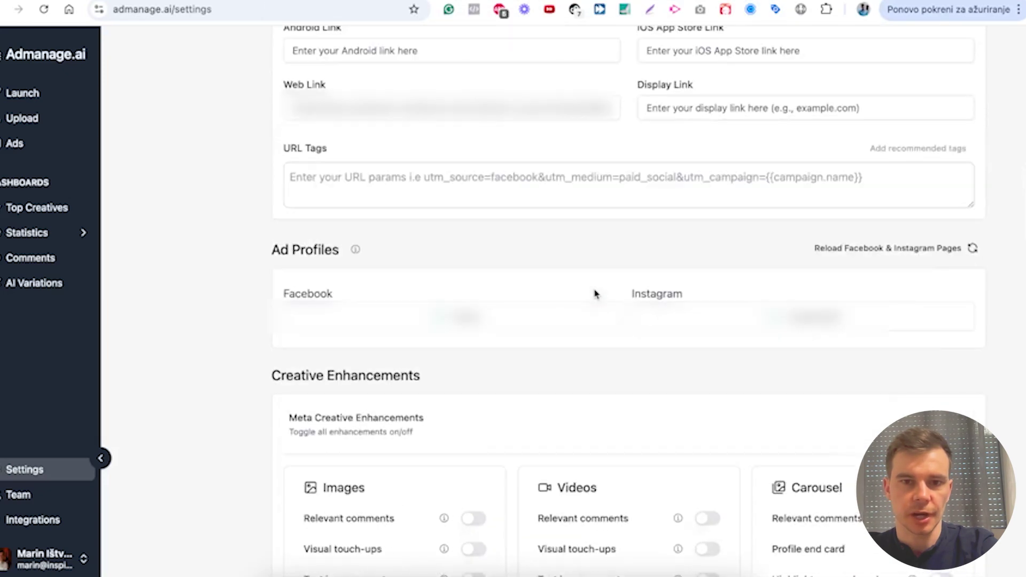
scroll(594, 293, up, 3)
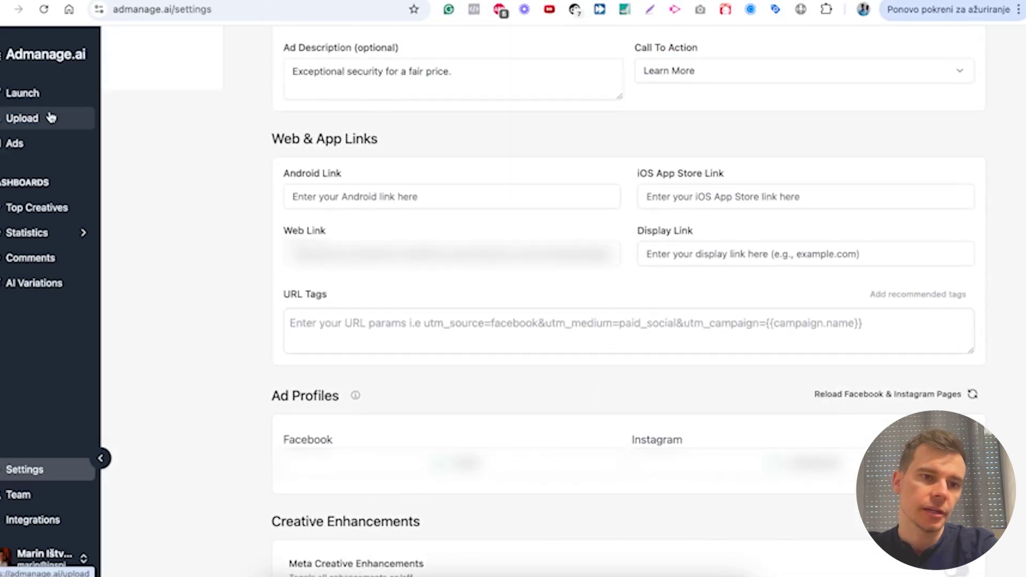
- Open the Launch page and review the pre-filled primary text and 'Secure Your Home, Stress-Free' headline
click(33, 100)
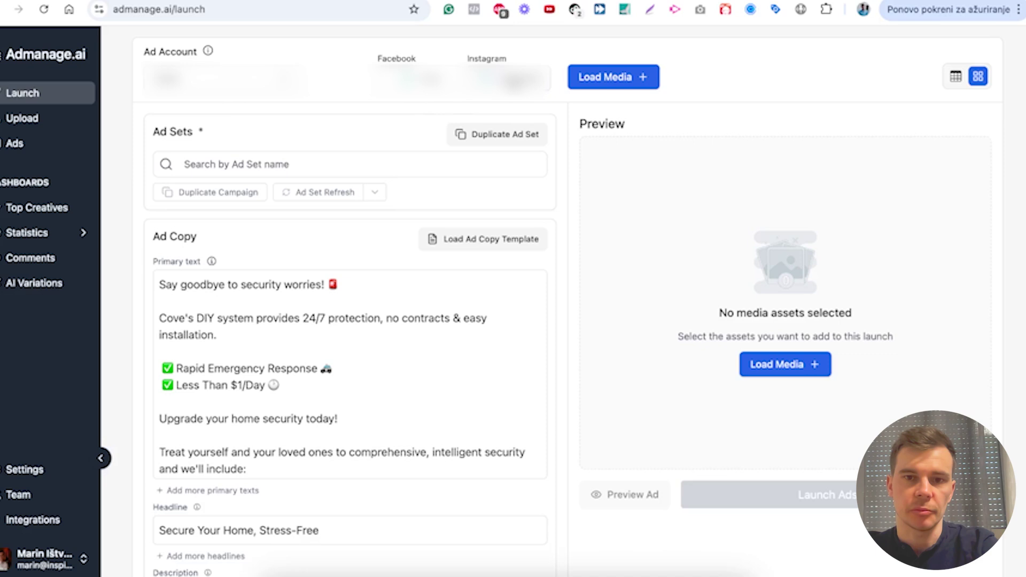
scroll(274, 260, down, 1)
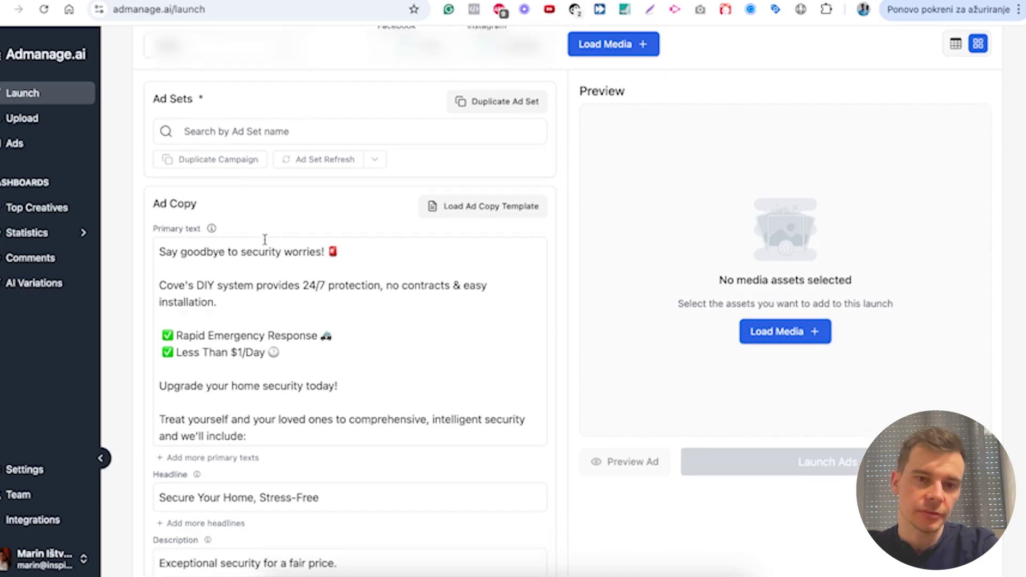
scroll(264, 240, down, 3)
scroll(265, 241, up, 3)
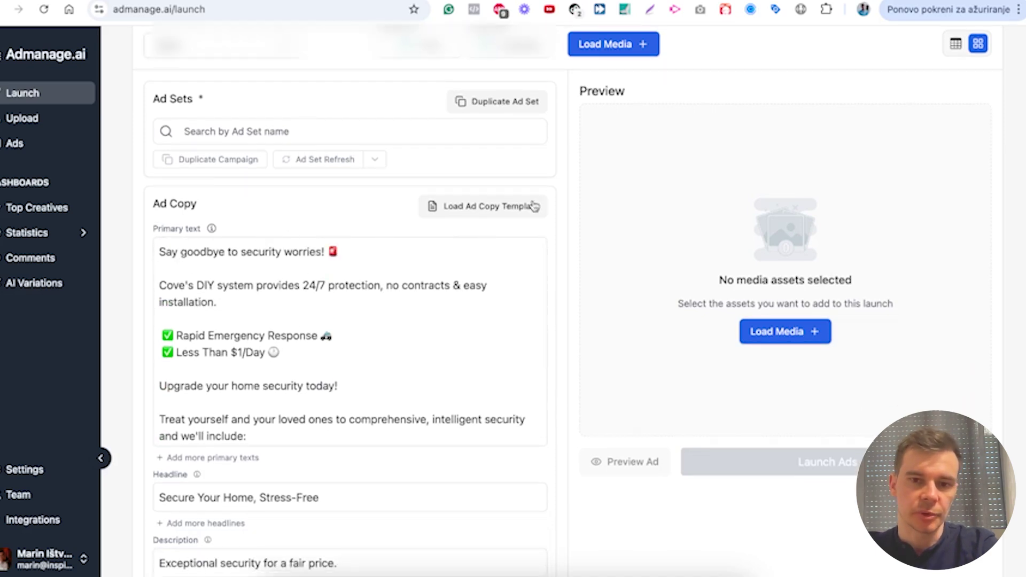
scroll(552, 204, down, 3)
scroll(553, 205, up, 2)
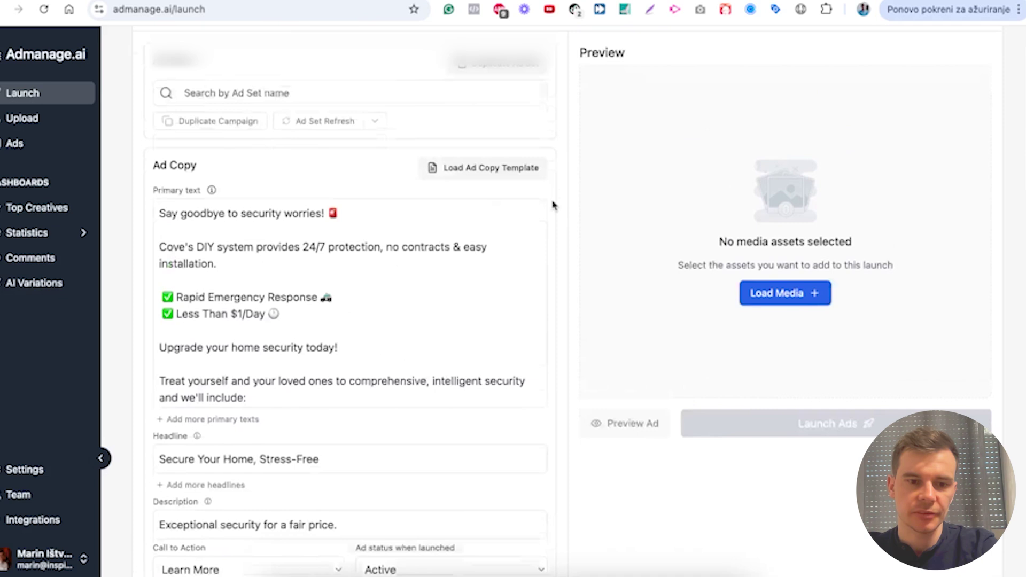
scroll(554, 206, up, 2)
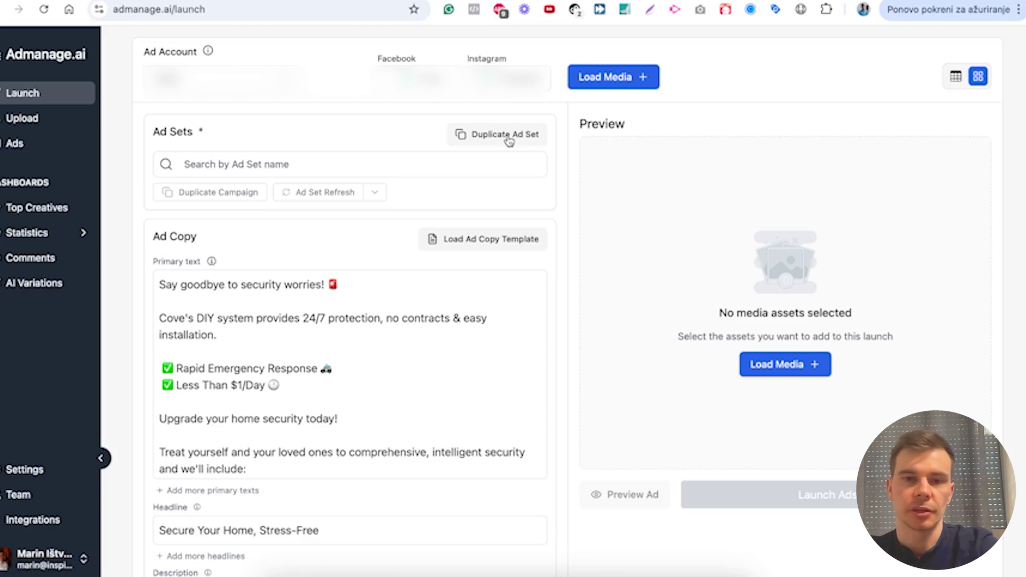
- Choose the '12/4 - Broad - stand up recuts' ad set as the one to duplicate
click(509, 140)
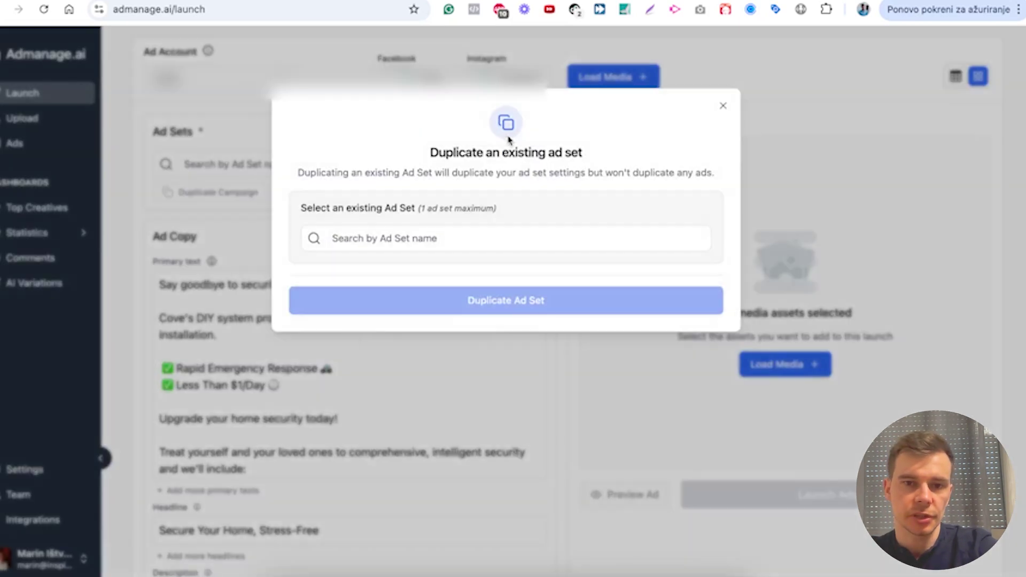
click(439, 230)
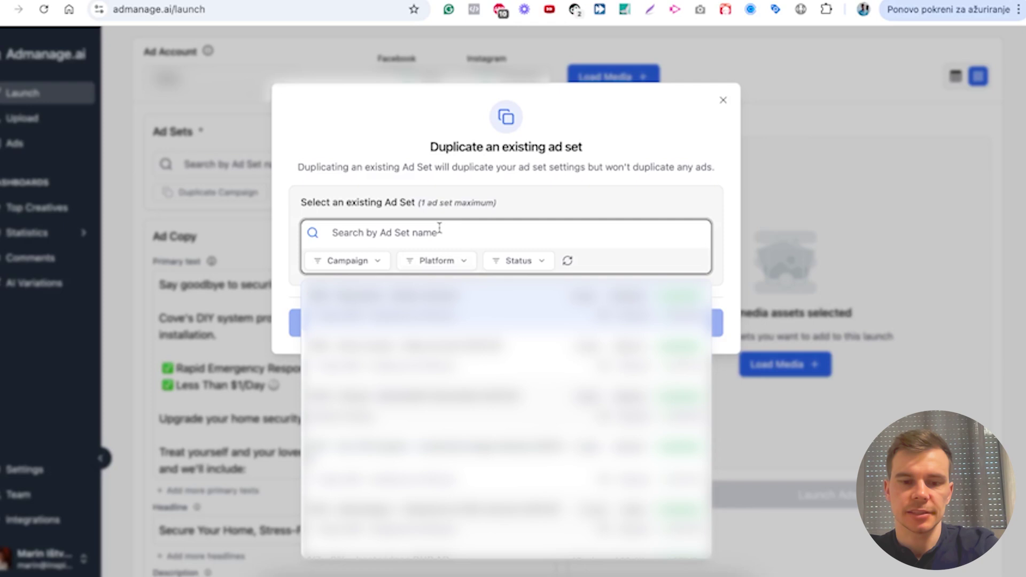
text(12/4)
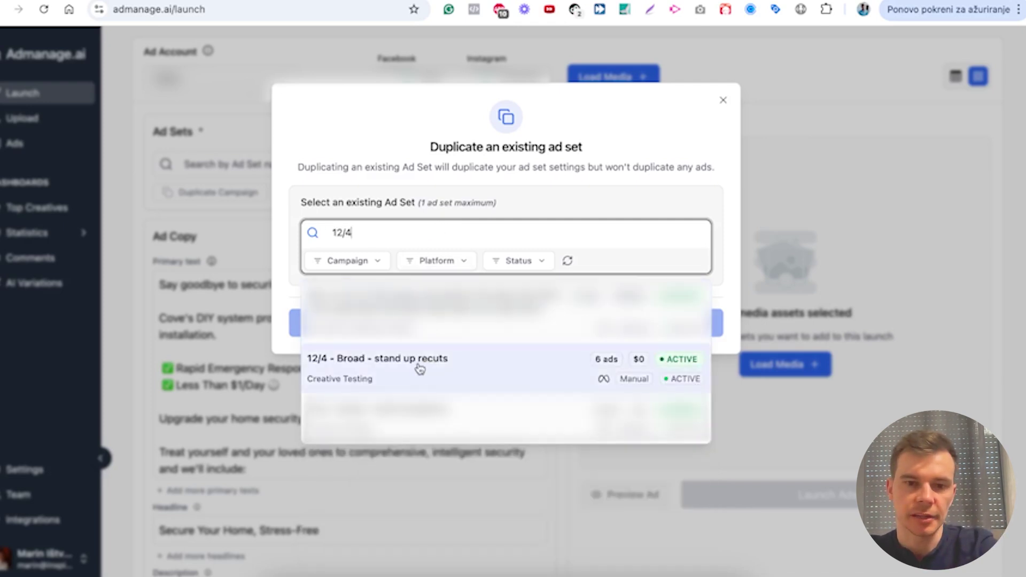
click(421, 368)
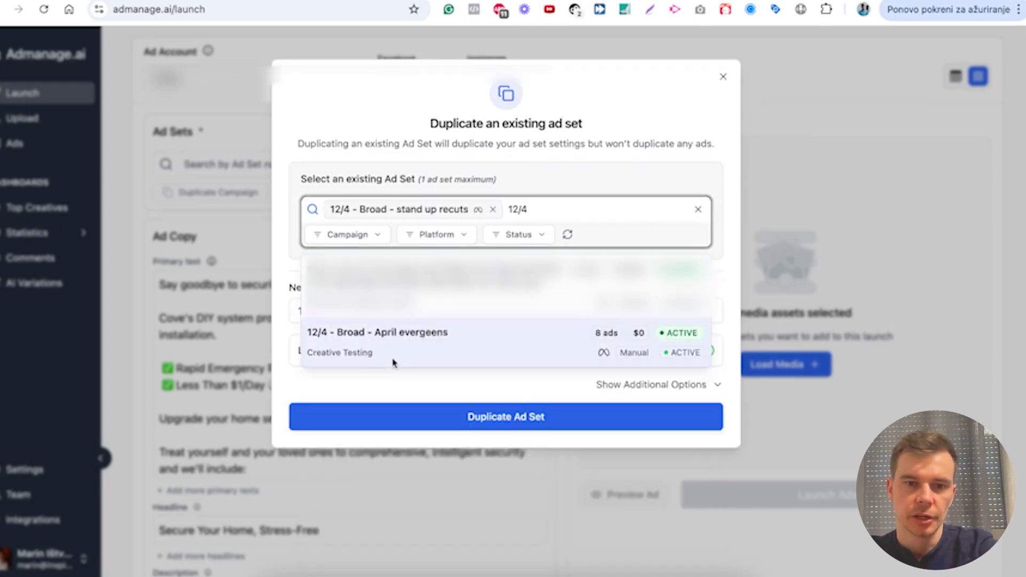
click(612, 102)
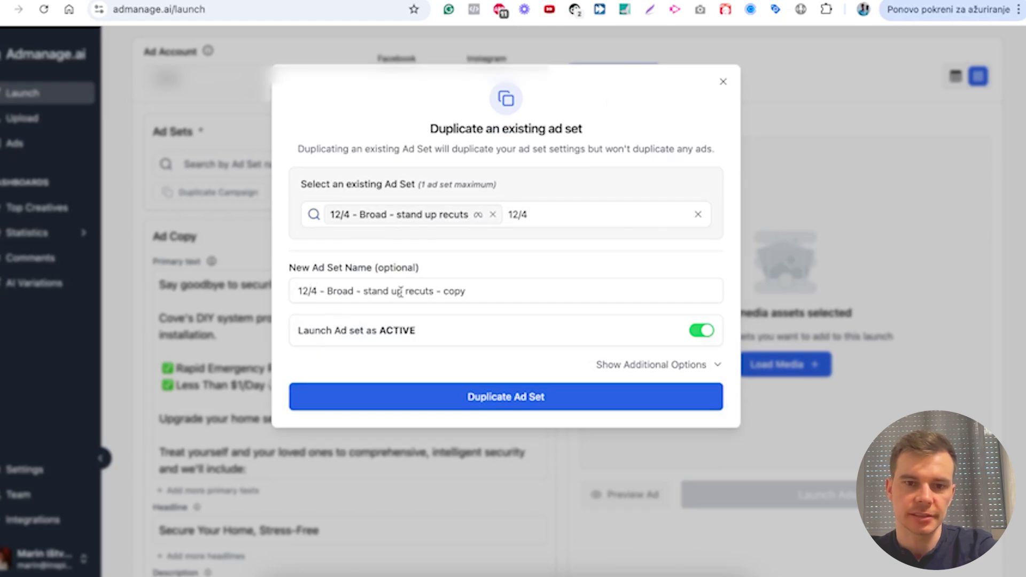
- Rename the copy to '19/4 - Broad - new statics'
click(306, 290)
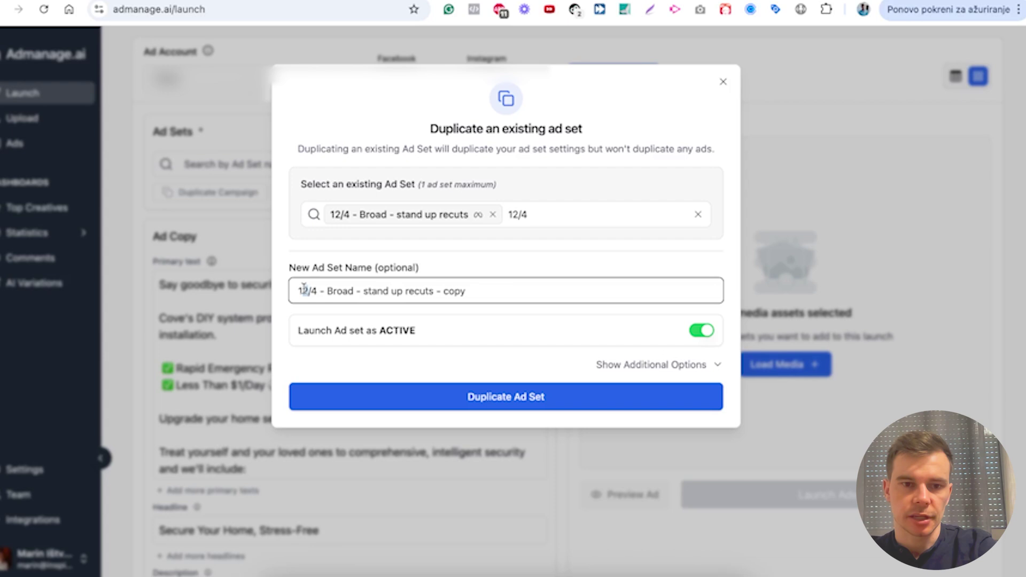
text(9)
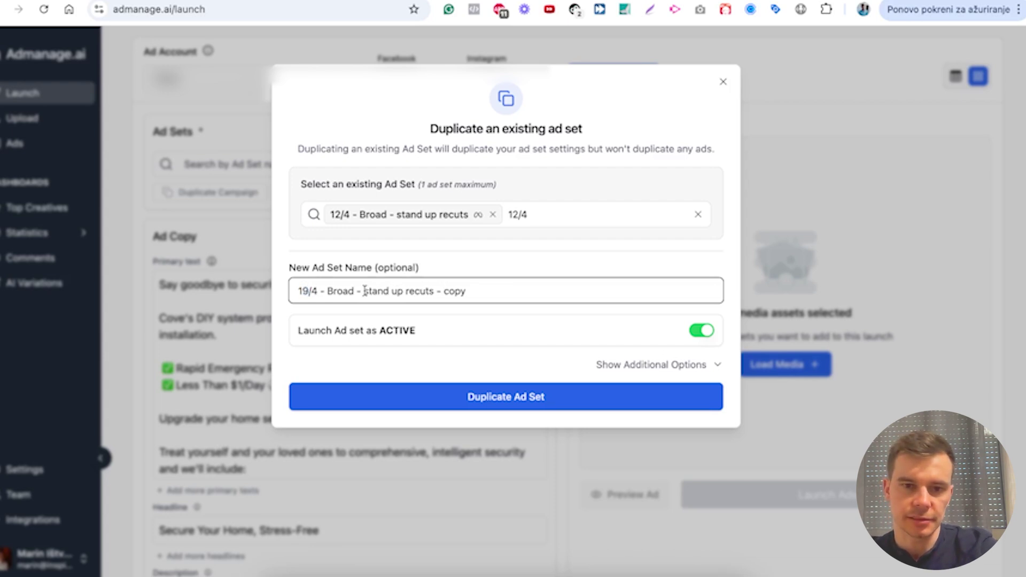
drag(364, 291, 484, 297)
text(new s)
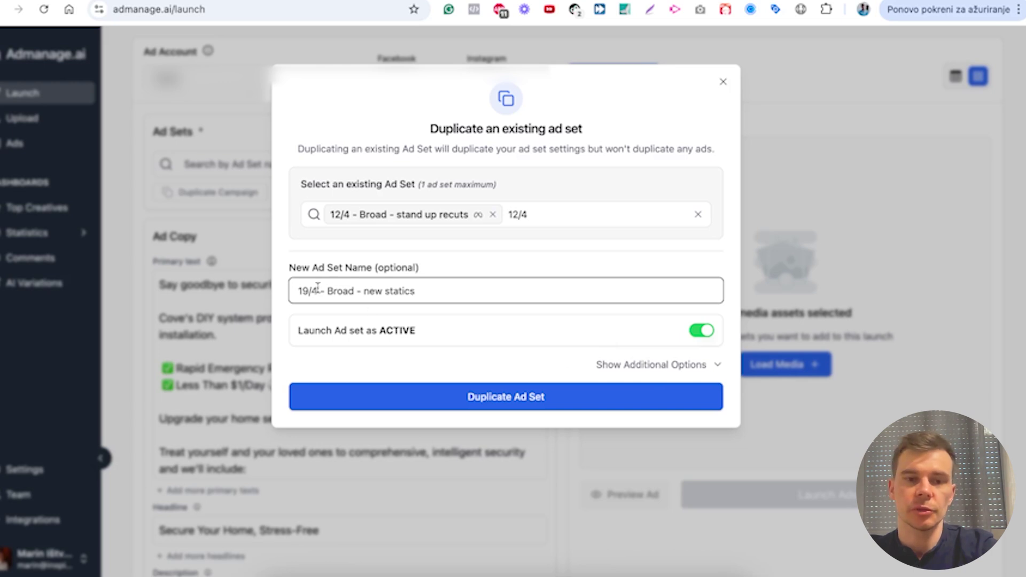
- Schedule the duplicated ad set to start on 19 April 2025
click(633, 364)
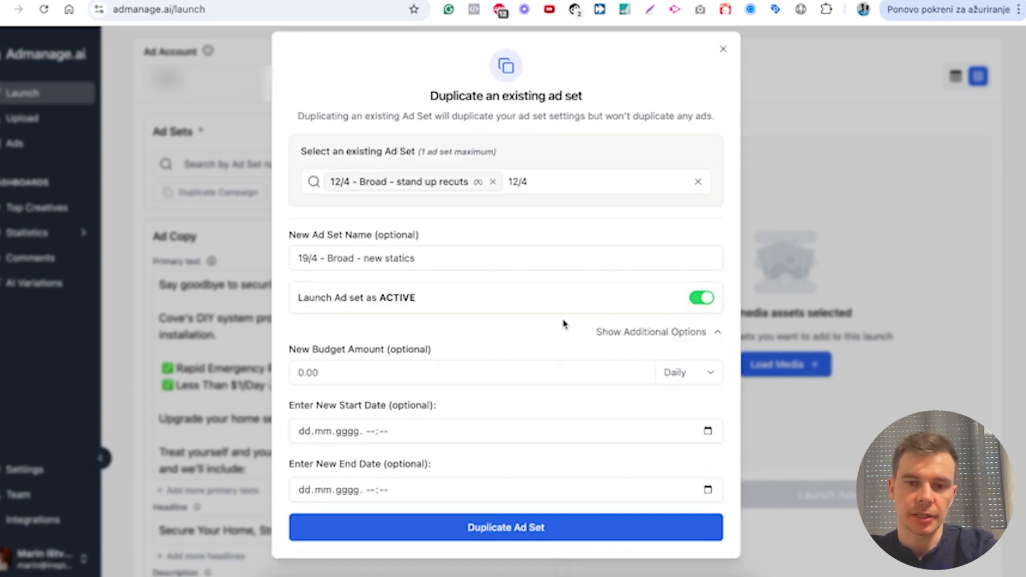
click(708, 430)
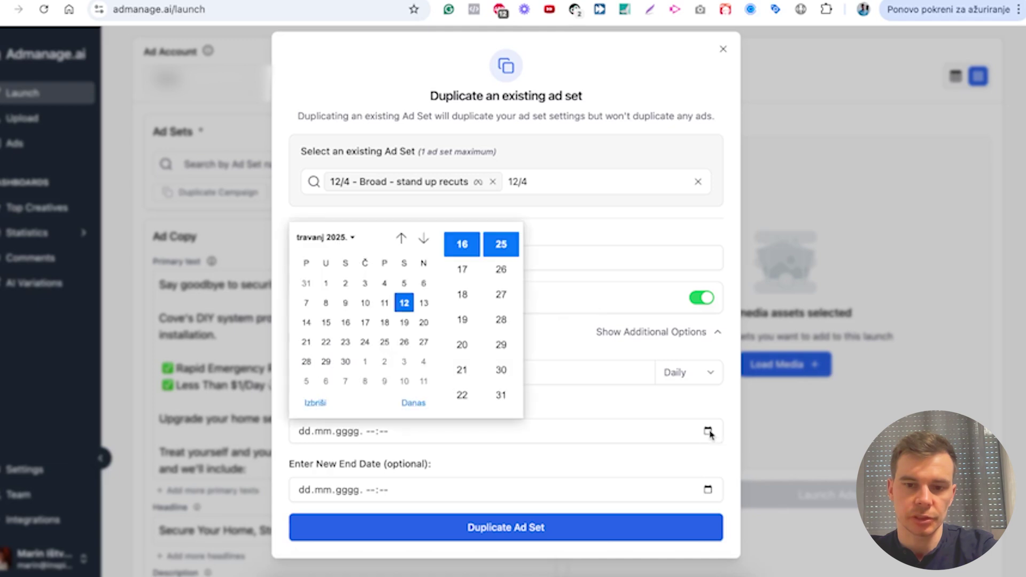
click(405, 322)
click(719, 229)
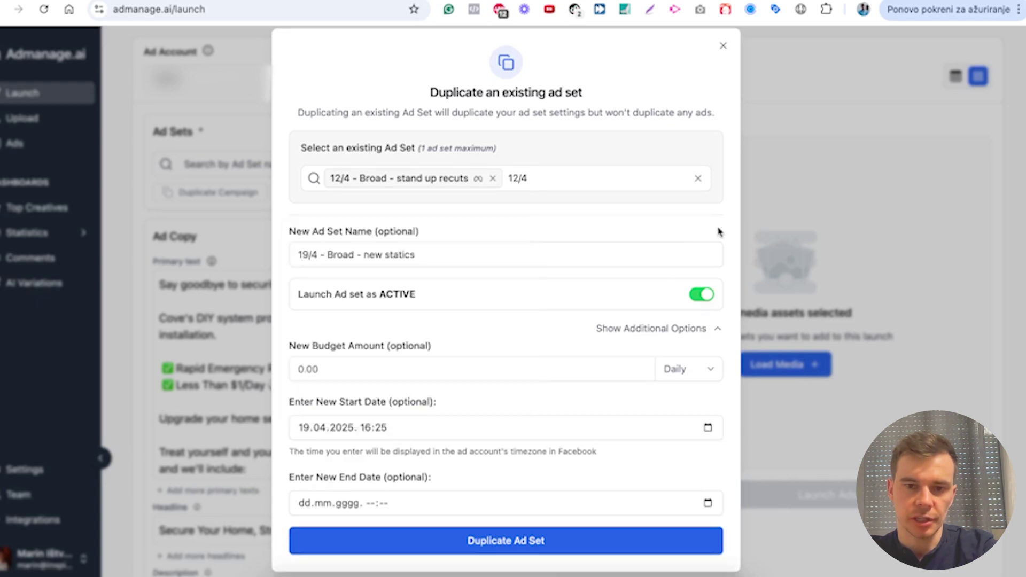
- Set the new daily budget to 100 and create the duplicated ad set
click(305, 370)
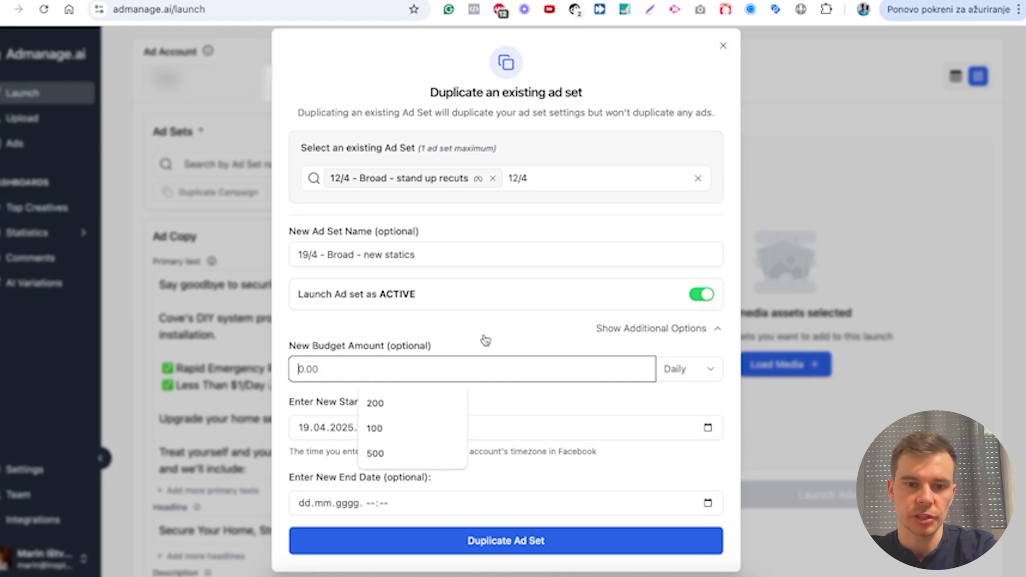
key(Down)
key(Down)
key(Return)
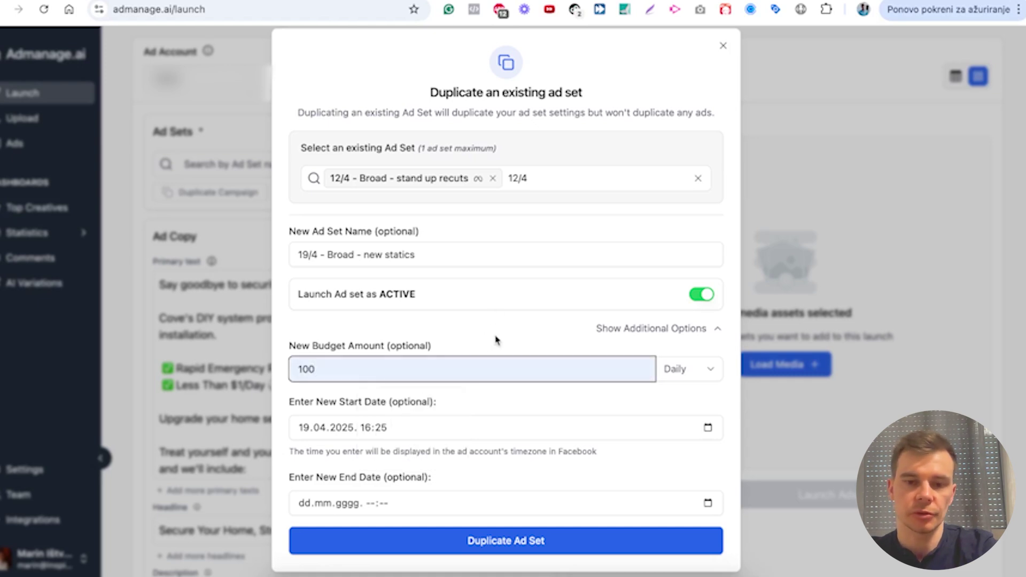
click(534, 549)
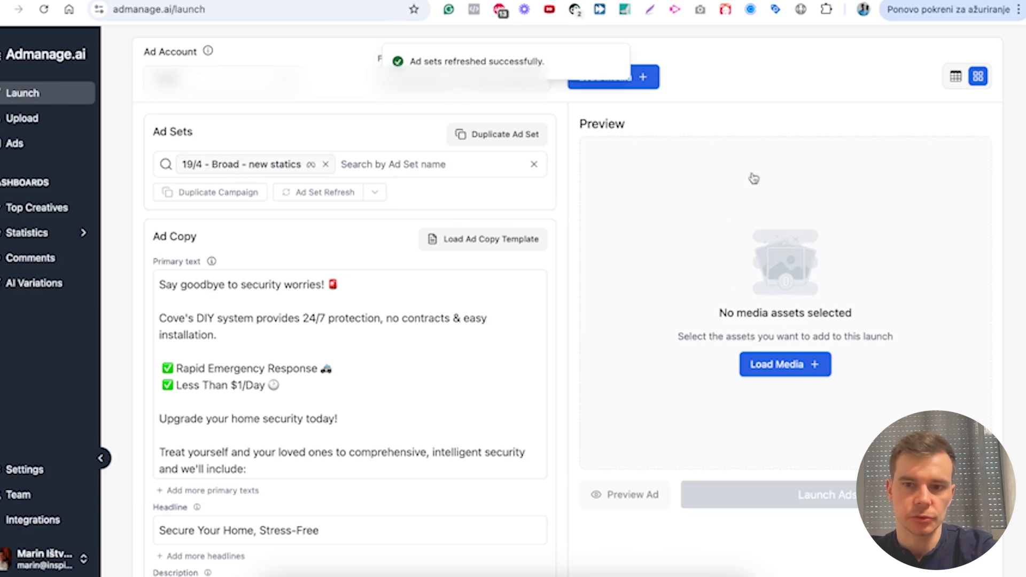
- Add creatives 243, 242, 241 and 240 from the Media Library to the launch
click(791, 369)
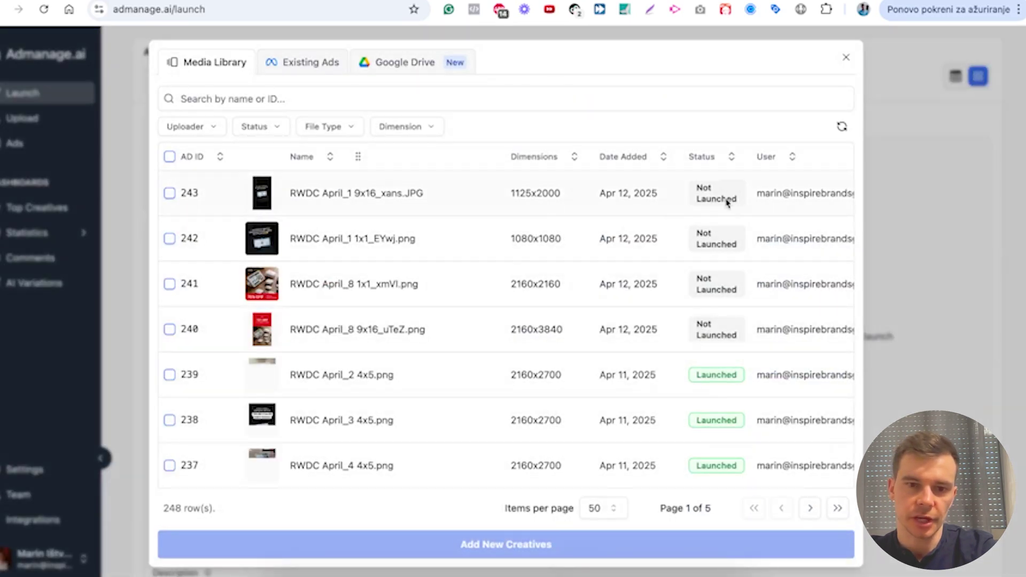
scroll(727, 293, down, 3)
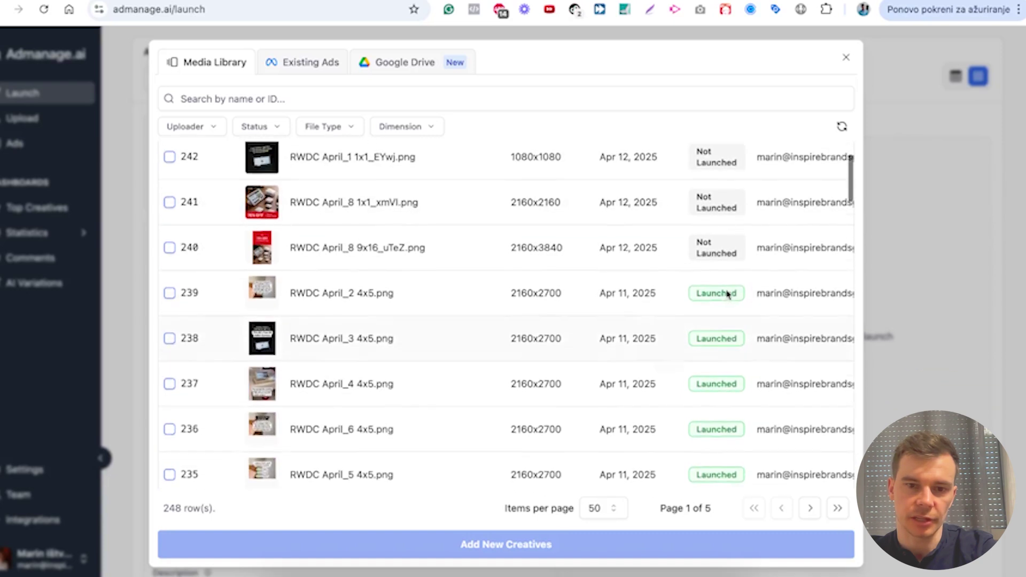
scroll(727, 293, up, 2)
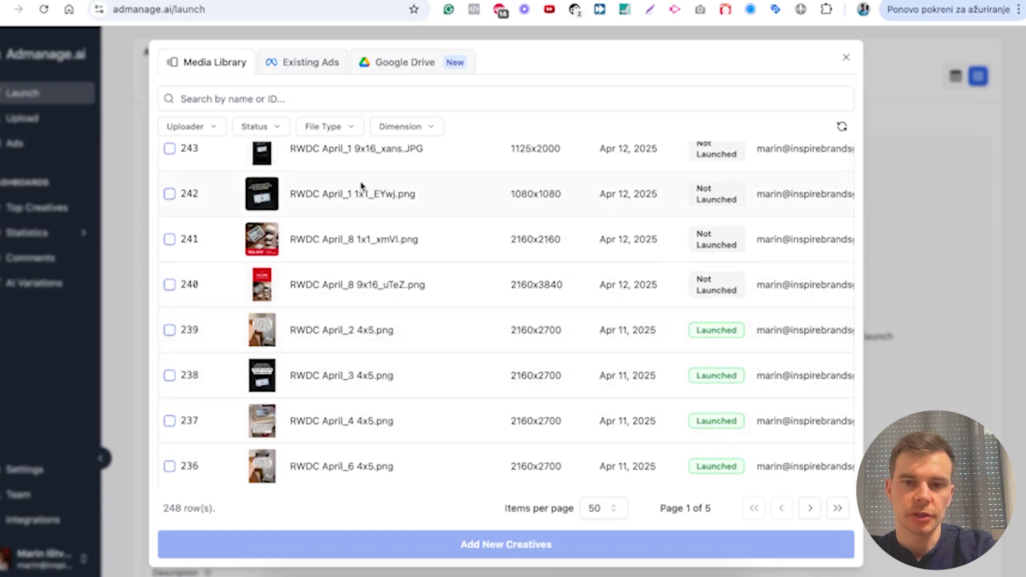
click(170, 149)
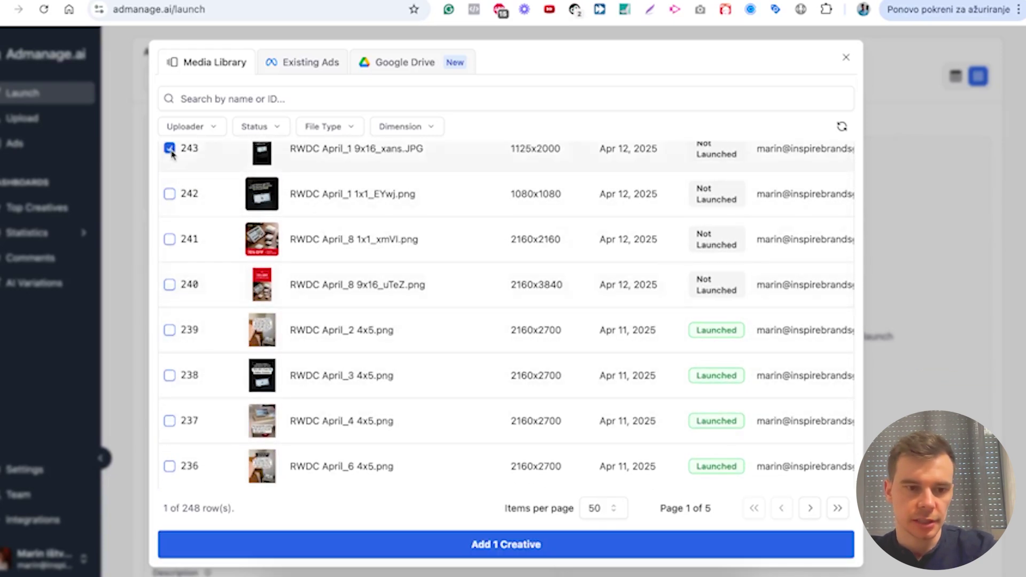
shift+click(169, 285)
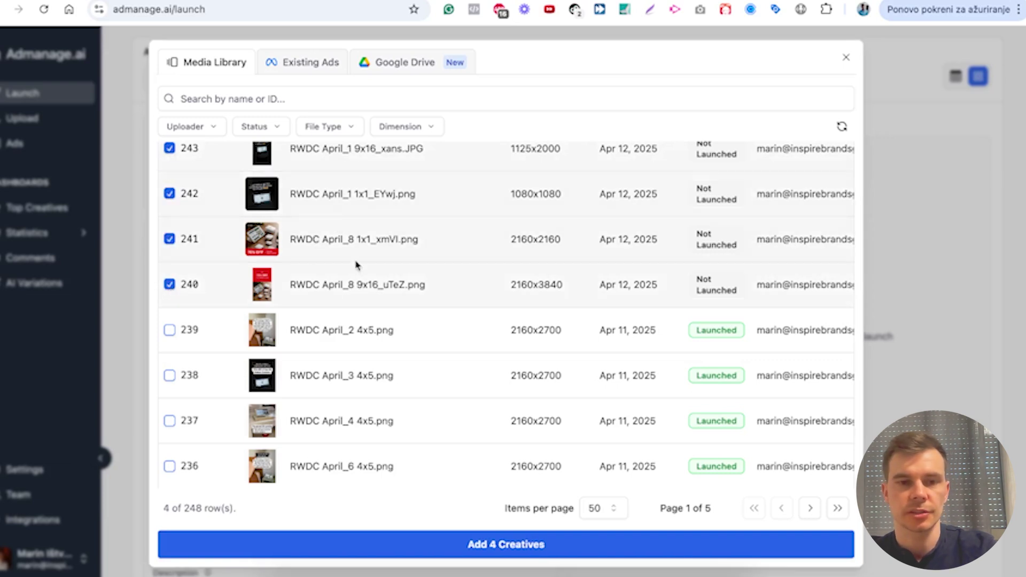
click(471, 544)
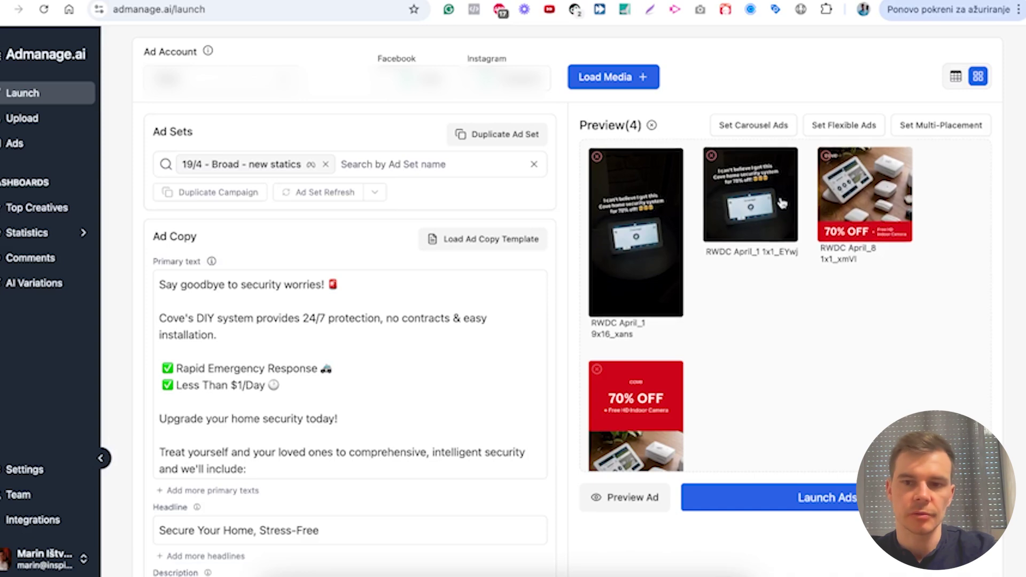
- Group the April_1 square and vertical creatives into one multi-placement ad
click(946, 128)
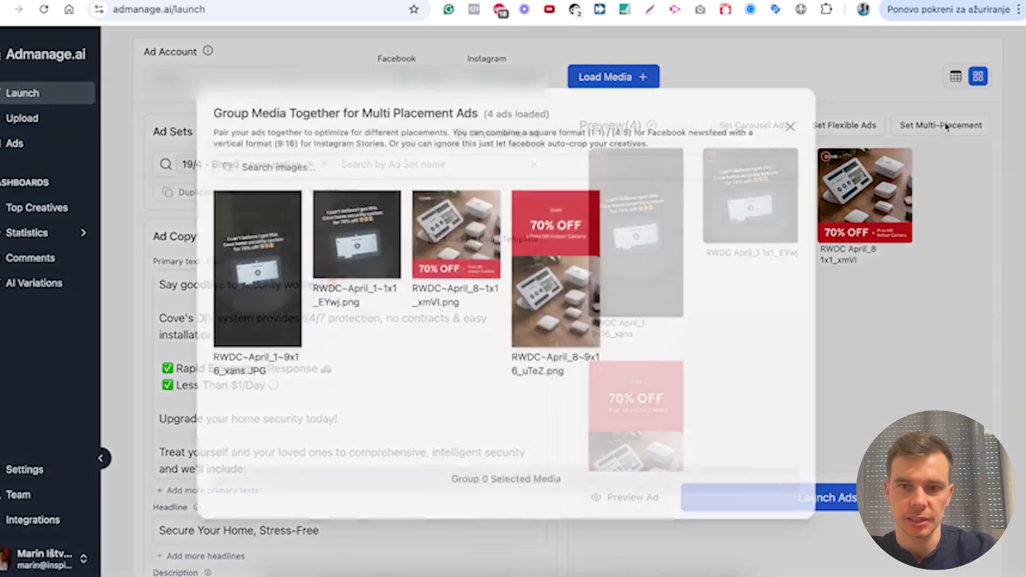
click(350, 231)
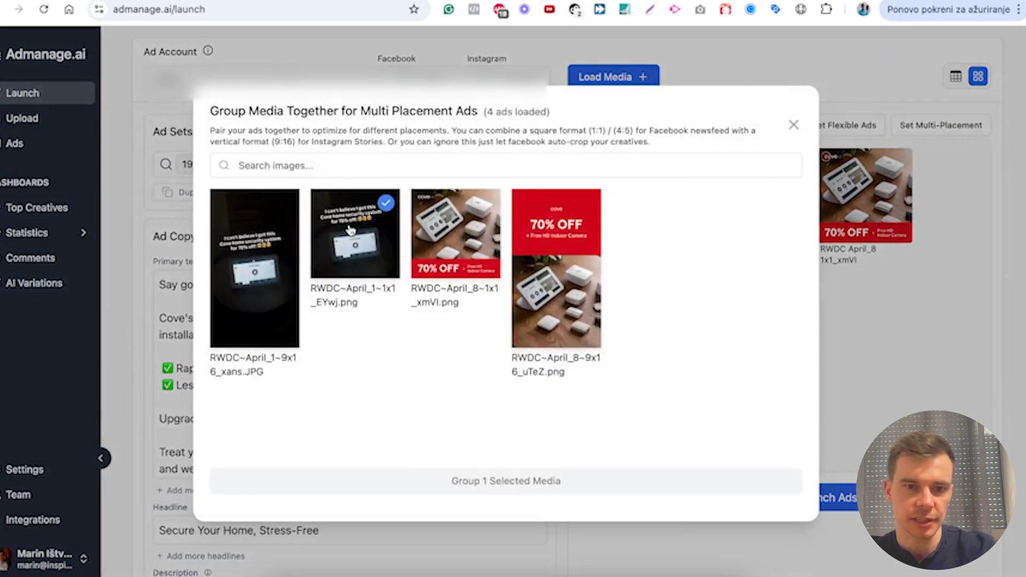
click(254, 235)
click(524, 482)
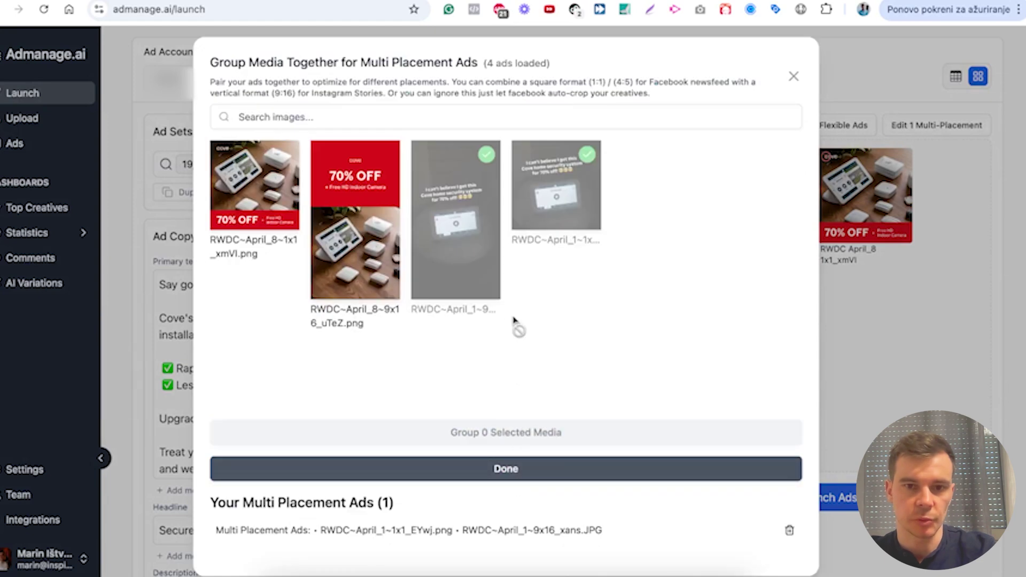
- Group the April_8 square and vertical creatives into a second multi-placement ad and finish
click(255, 188)
click(337, 188)
click(521, 432)
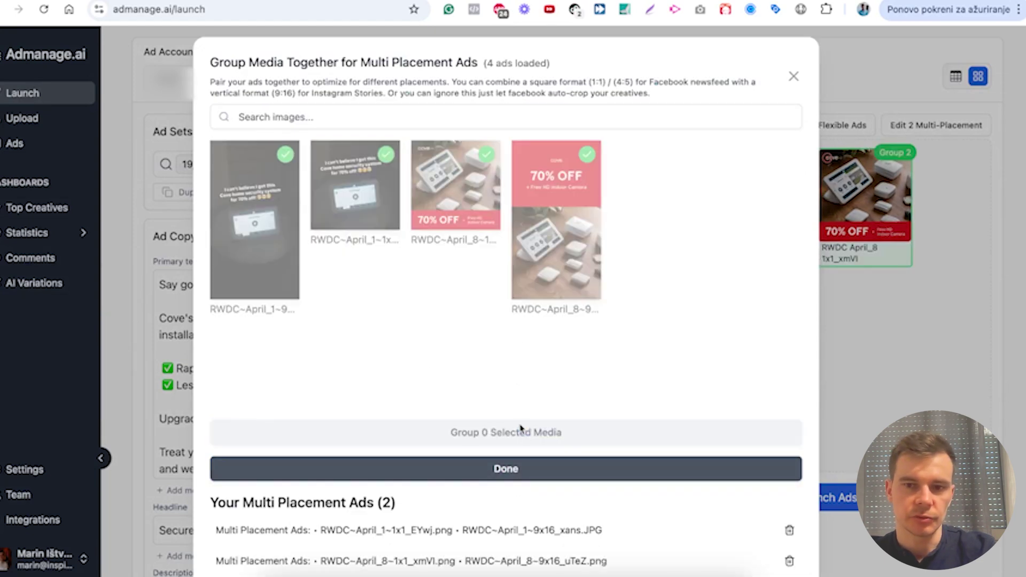
click(631, 465)
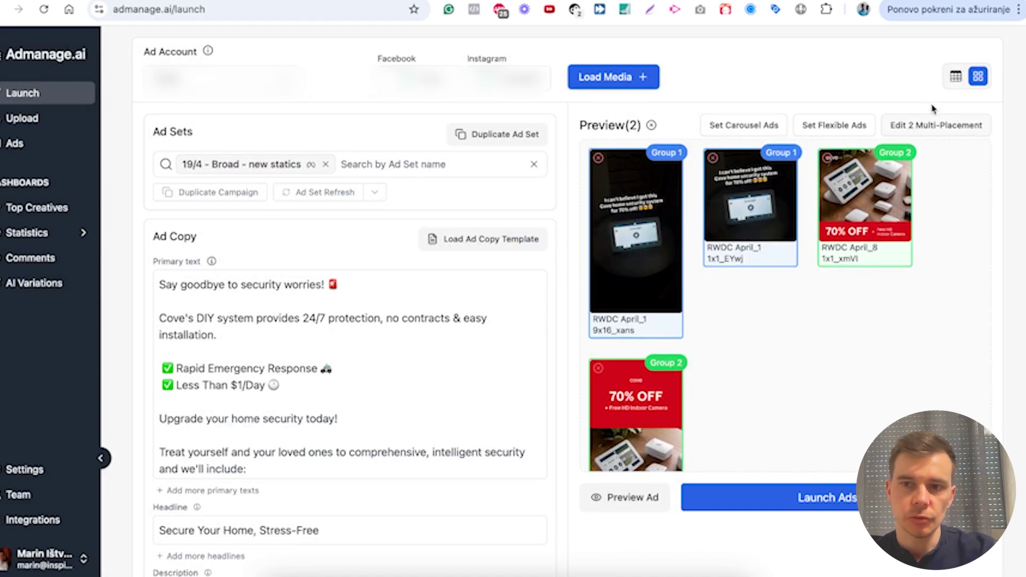
click(956, 78)
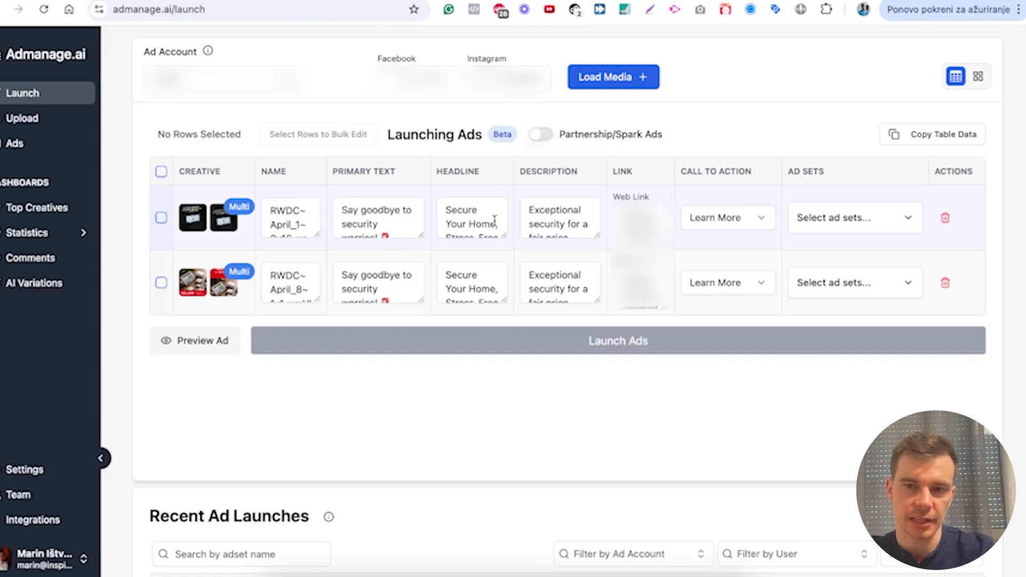
click(980, 79)
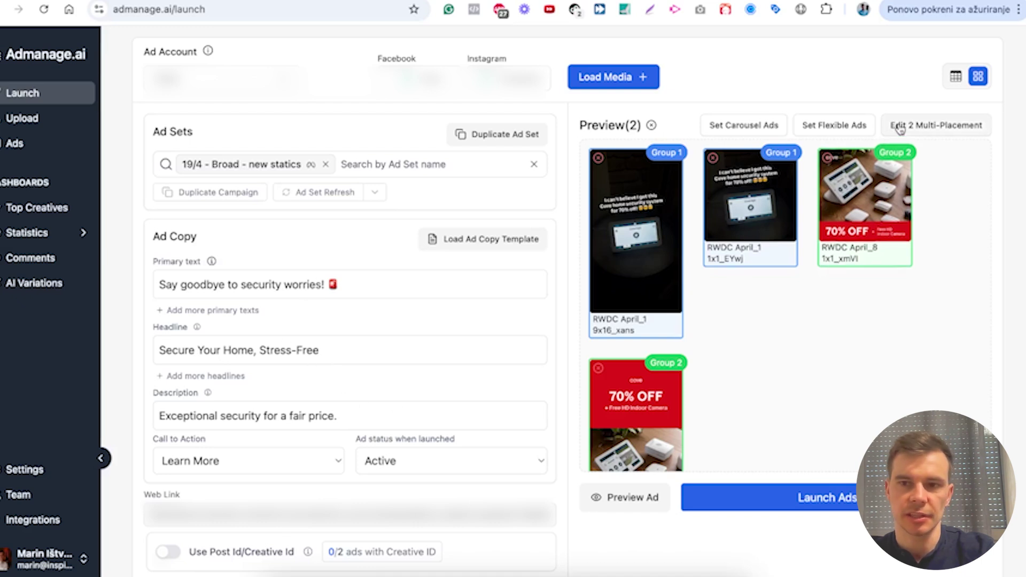
click(956, 77)
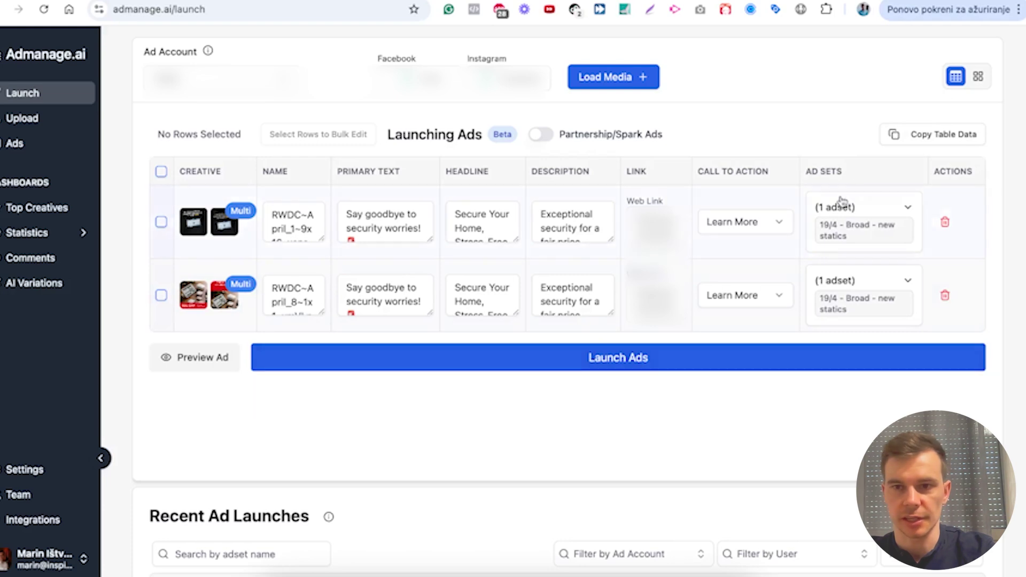
click(977, 79)
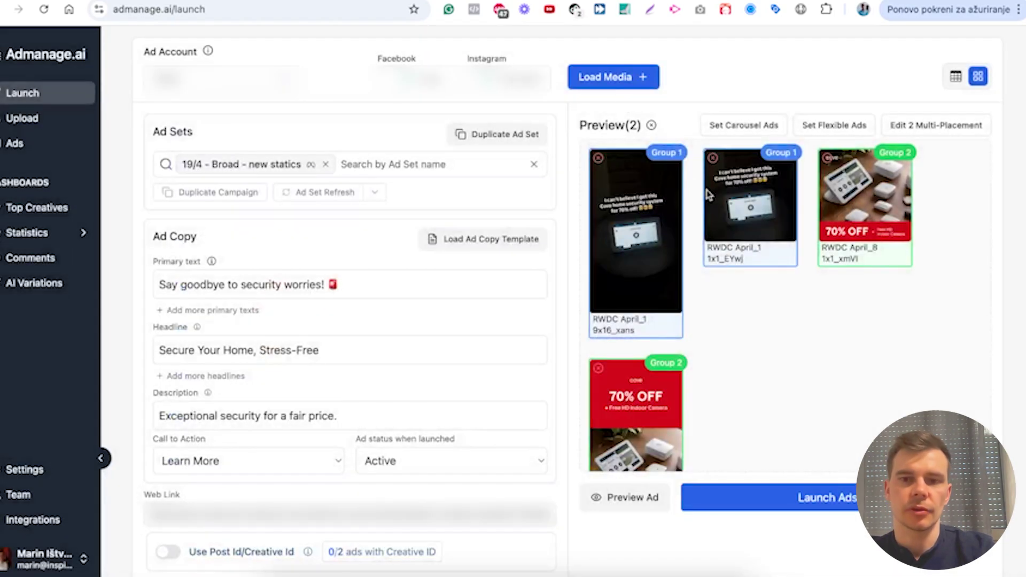
click(635, 86)
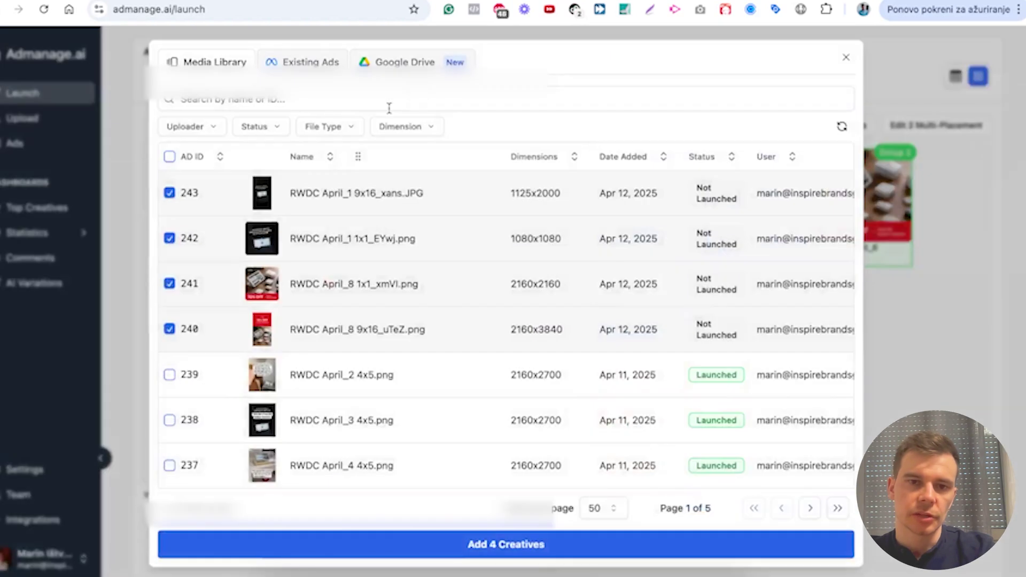
click(402, 64)
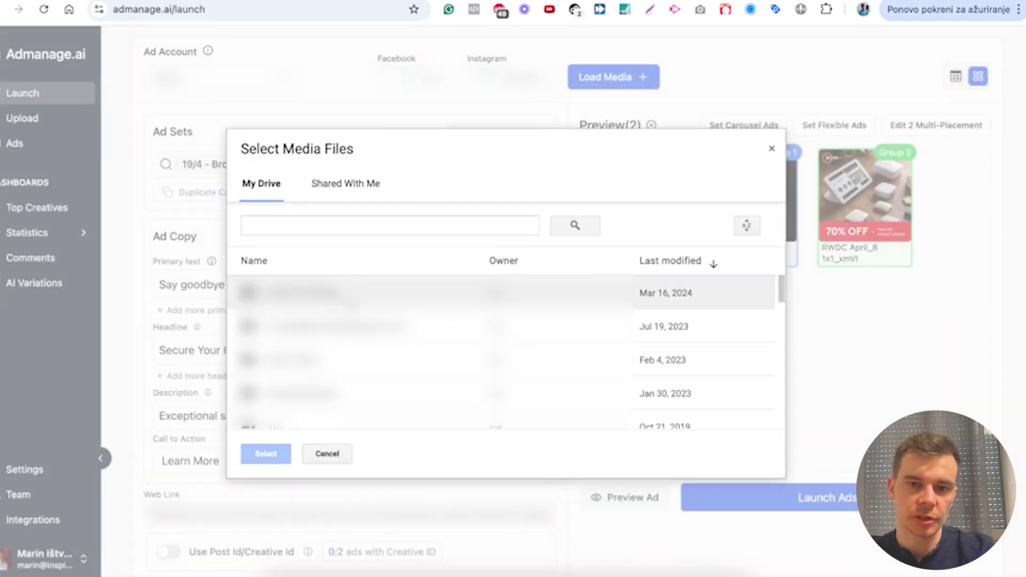
click(769, 150)
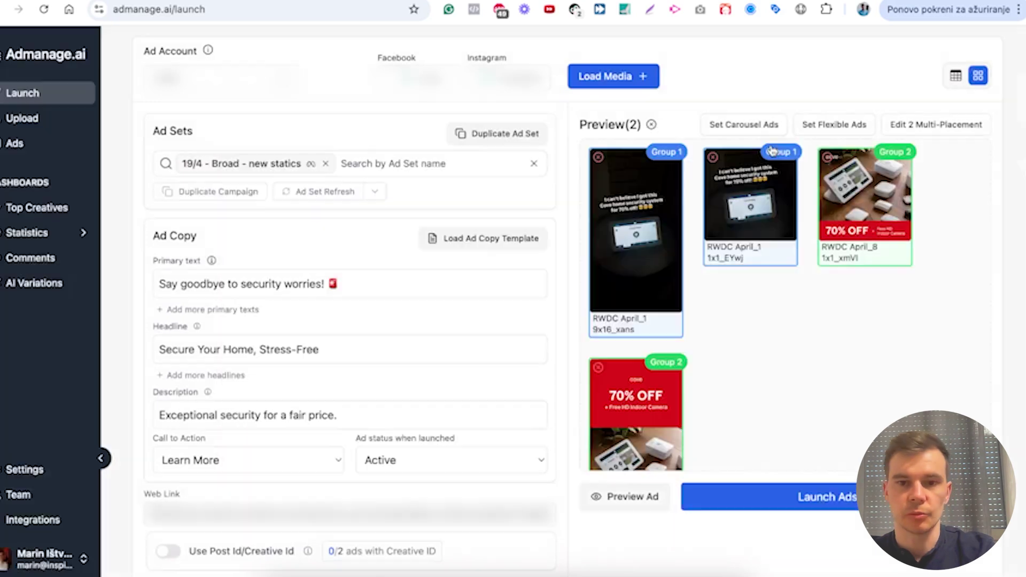